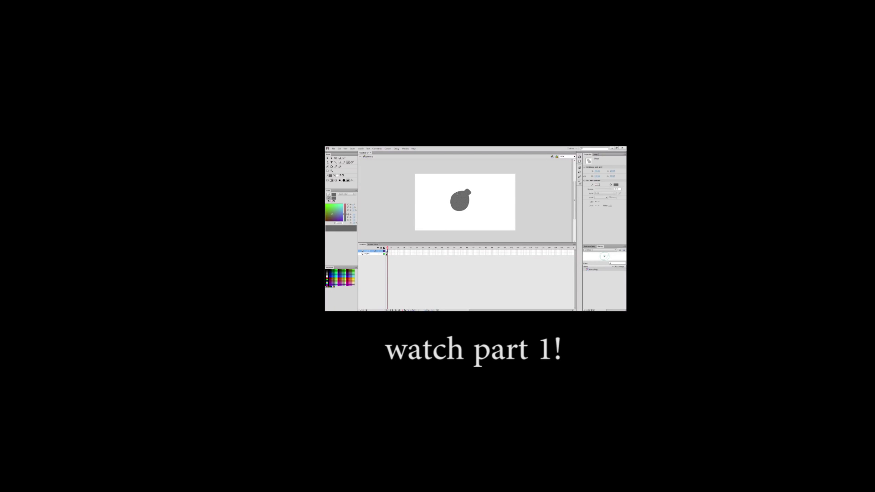
Paint a white highlight and darker shading onto the grey bomb drawing
drag(457, 194, 465, 194)
drag(465, 192, 451, 205)
click(338, 176)
click(339, 187)
drag(467, 193, 437, 230)
Convert the shaded bomb drawing into a symbol and reposition it higher on the stage
key(v)
key(F8)
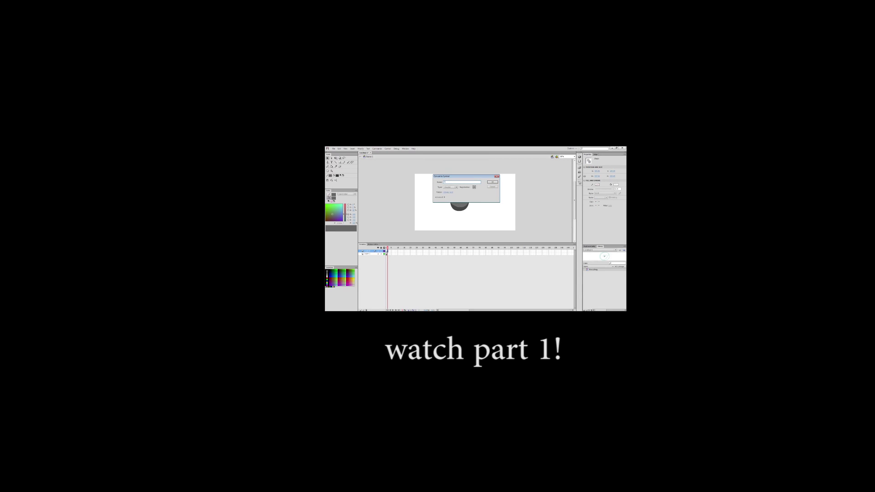
key(Return)
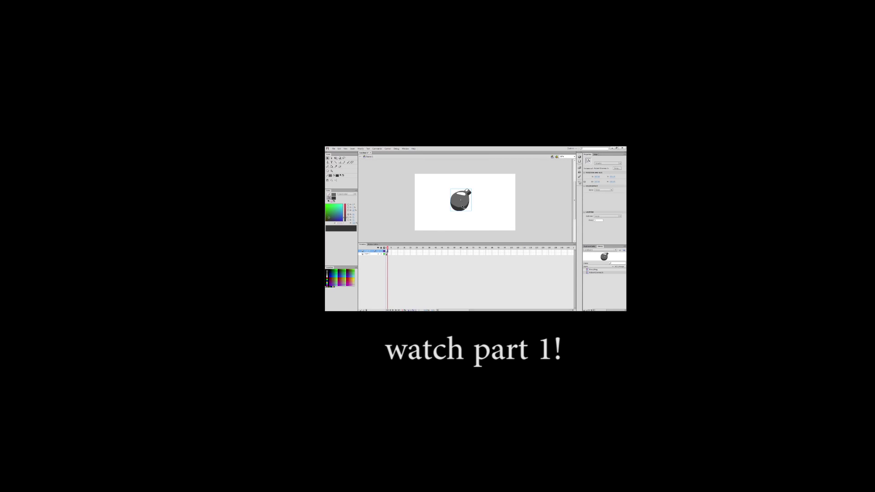
mouse_move(462, 207)
mouse_down()
mouse_move(476, 209)
mouse_move(480, 195)
mouse_move(462, 196)
mouse_up()
key(q)
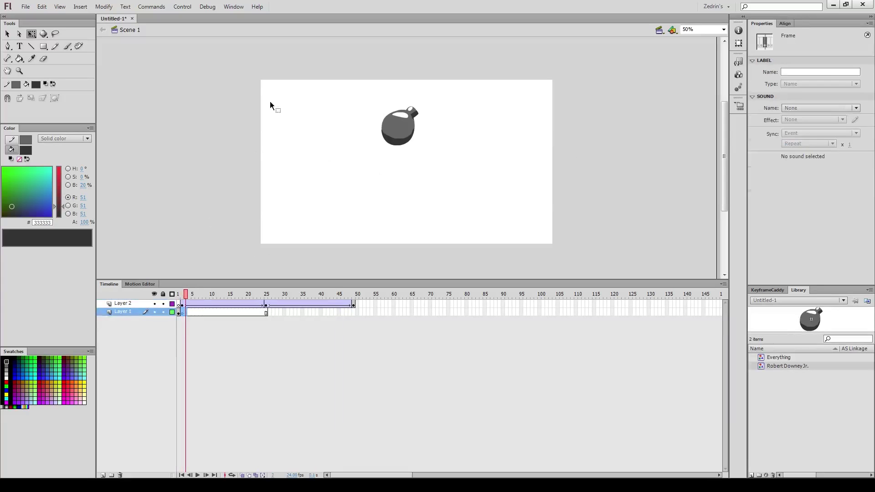
Brush a tall rock outline about 289 by 810 px along the stage's left edge on Layer 1 and fill it with #666666
key(b)
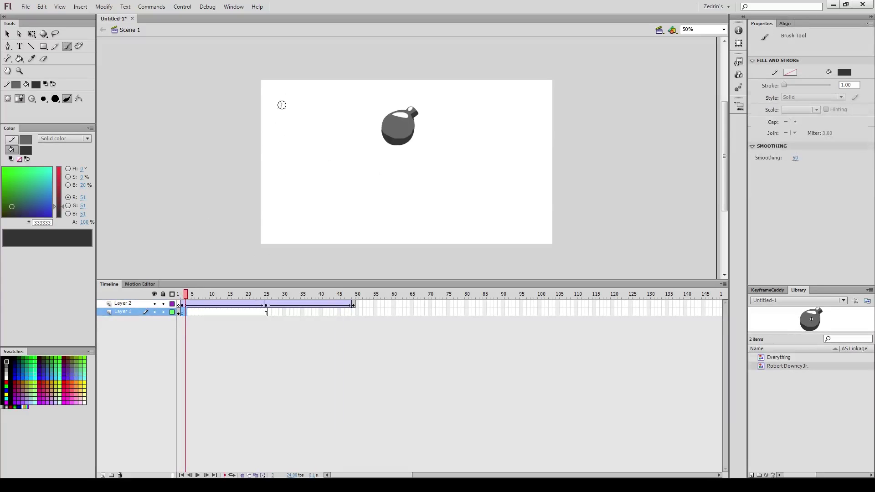
mouse_move(272, 72)
mouse_down()
mouse_move(267, 248)
mouse_move(247, 211)
mouse_move(248, 108)
mouse_move(274, 70)
mouse_up()
key(k)
click(270, 133)
Shade the rock's left side in #333333, using a wavy brushed boundary from its top to its base and filling the enclosed area
key(b)
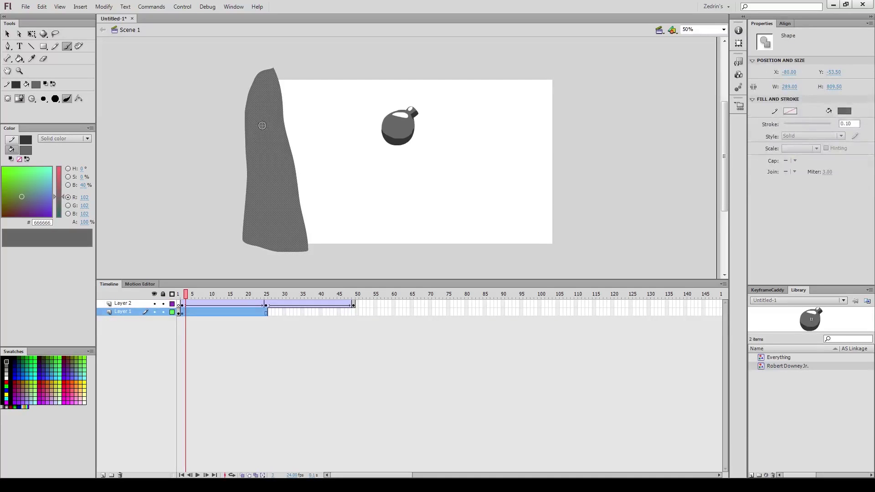
key(x)
key(ctrl+z)
drag(259, 108, 297, 250)
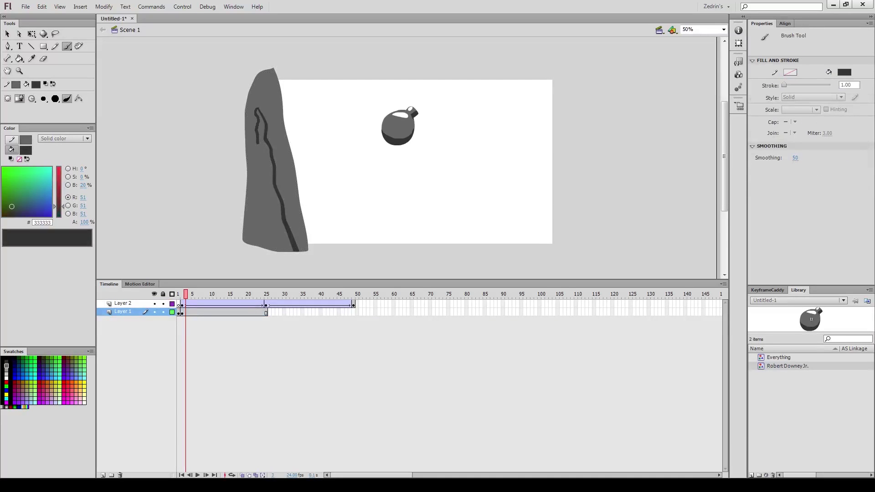
mouse_move(256, 157)
mouse_down()
mouse_move(258, 237)
mouse_move(254, 77)
mouse_up()
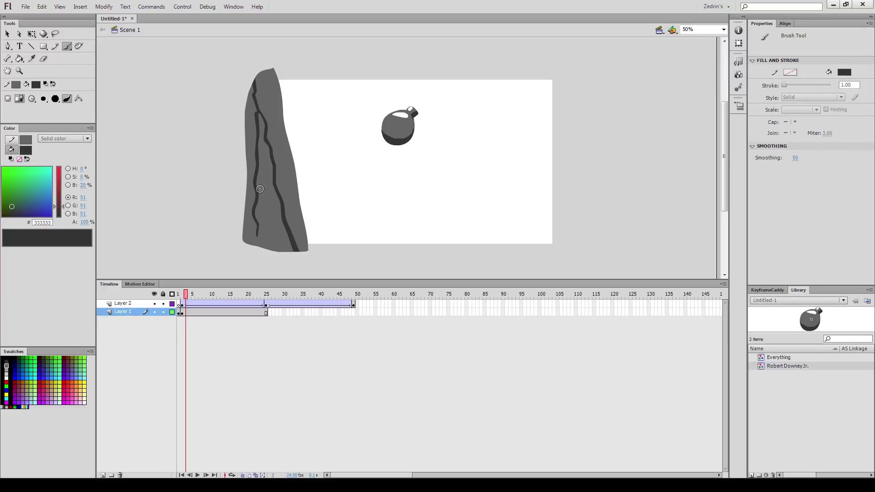
drag(261, 190, 276, 250)
key(k)
click(256, 228)
click(254, 145)
key(v)
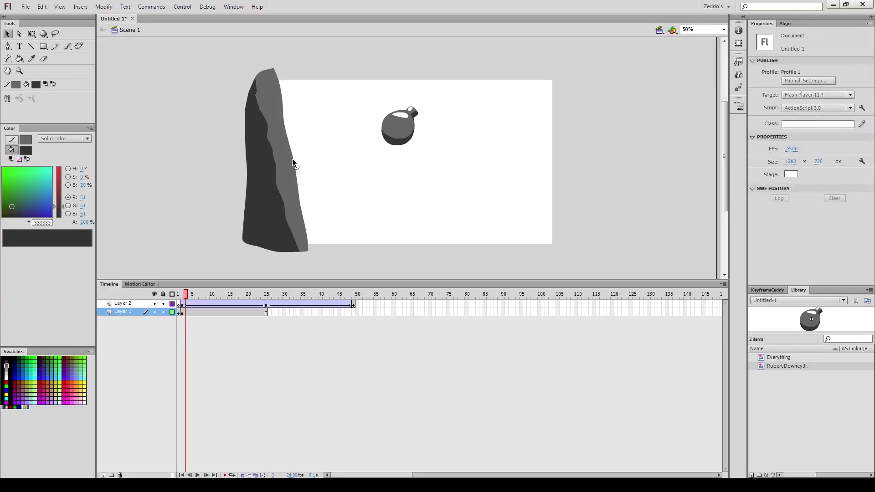
Add a layer above the rock and brush a dashed bouncing path from beyond the stage's right edge to the rock and back
click(103, 475)
key(b)
mouse_move(584, 122)
mouse_down()
mouse_move(498, 203)
mouse_move(465, 187)
mouse_move(442, 137)
mouse_move(367, 152)
mouse_move(340, 245)
mouse_move(325, 187)
mouse_up()
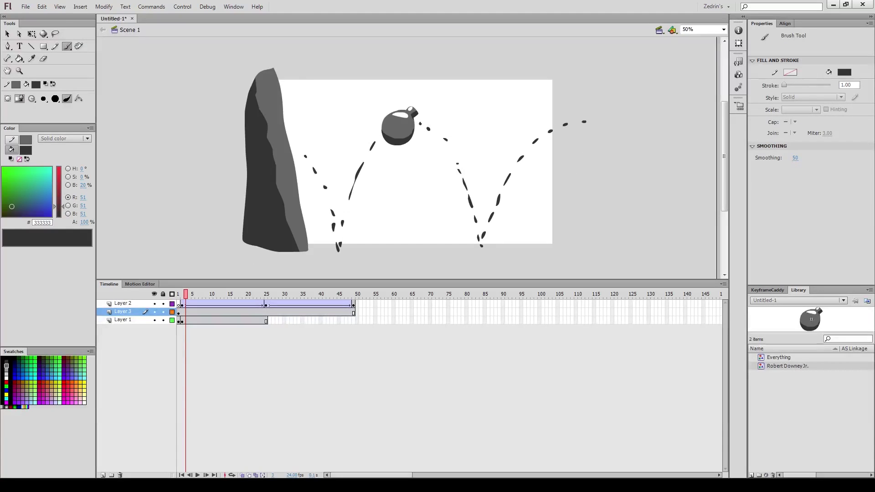
mouse_move(319, 108)
mouse_down()
mouse_move(362, 150)
mouse_move(387, 246)
mouse_up()
Try moving the bomb in Layer 2's frame 2 keyframe to the start of the dashed path beyond the stage's right edge
key(v)
click(183, 304)
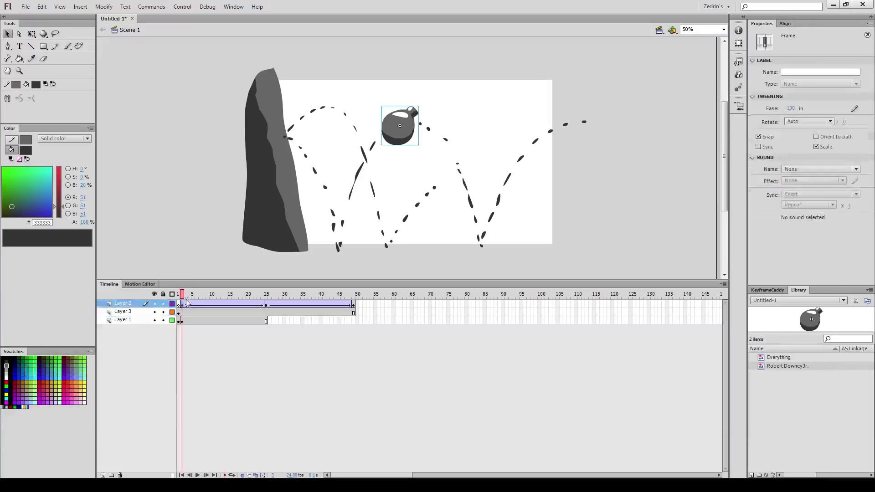
mouse_move(183, 296)
mouse_down()
mouse_move(215, 301)
mouse_move(183, 305)
mouse_up()
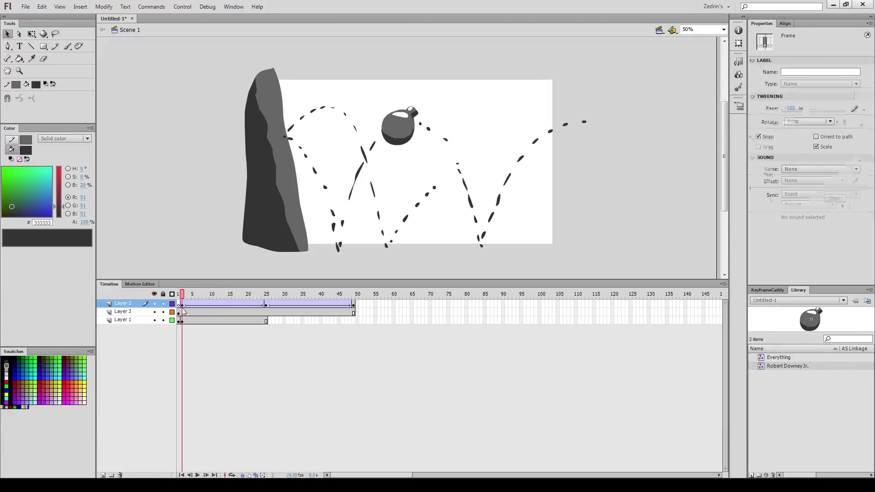
click(219, 272)
click(183, 304)
drag(403, 136, 579, 132)
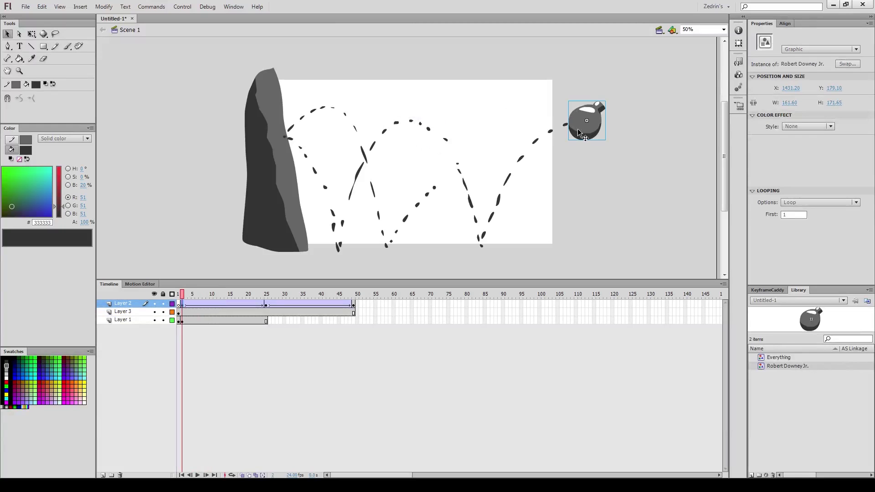
Try placing the bomb at the path's first ground contact in frame 25 and at its next peak in frame 49
click(266, 305)
click(399, 236)
drag(398, 237, 485, 255)
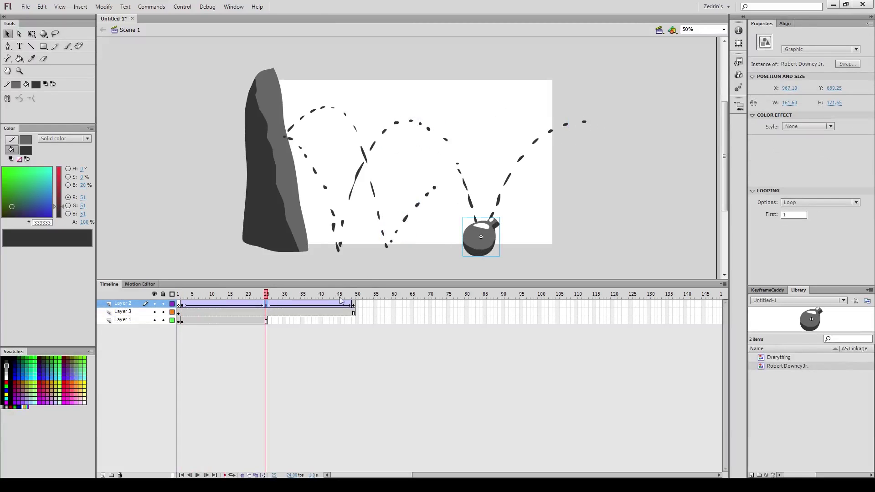
click(353, 304)
drag(404, 139, 415, 138)
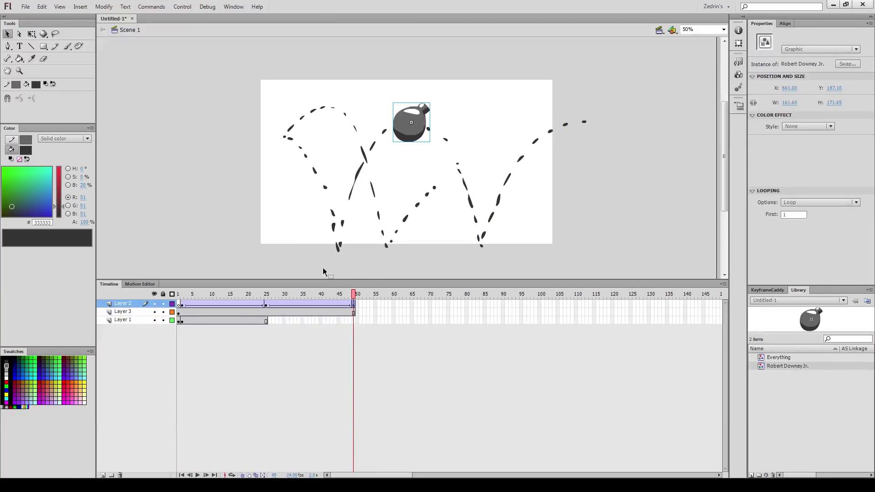
drag(353, 295, 357, 315)
click(356, 312)
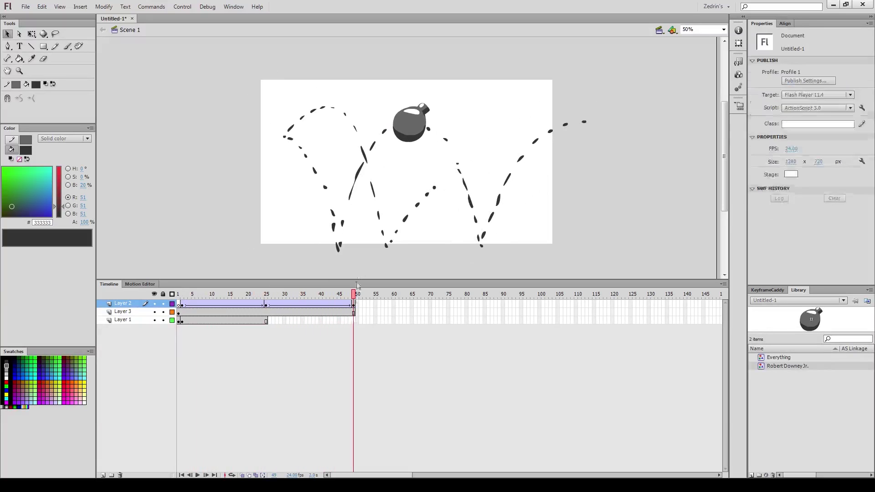
click(304, 304)
click(854, 109)
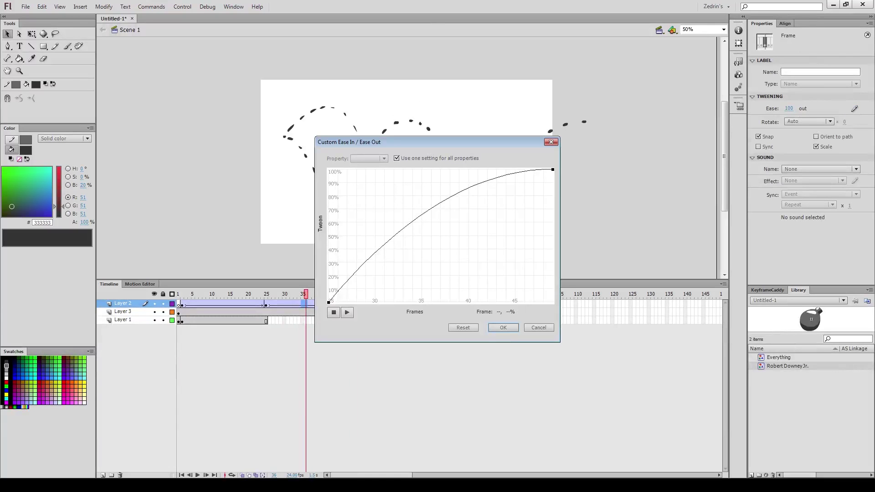
click(397, 158)
click(383, 158)
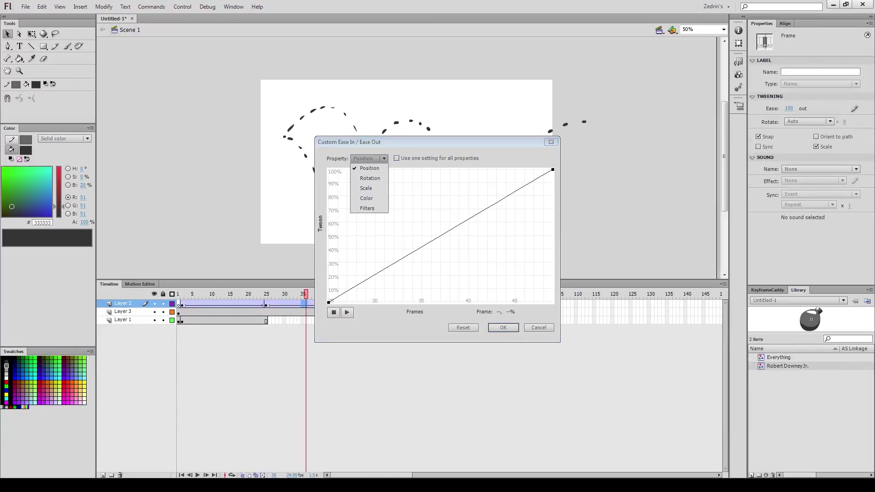
click(539, 328)
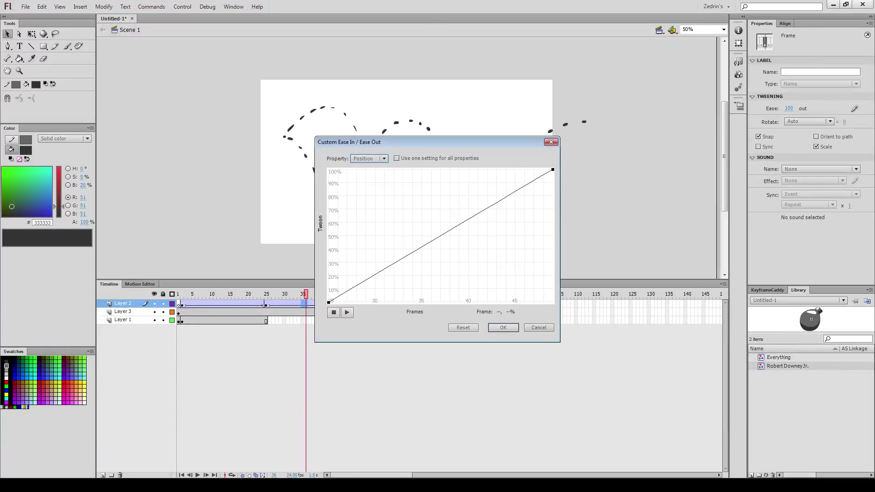
click(539, 328)
Undo the bomb's repositioning in the Layer 2 keyframes, keeping the complete dashed path
key(ctrl+z)
key(ctrl+z)
key(ctrl+z)
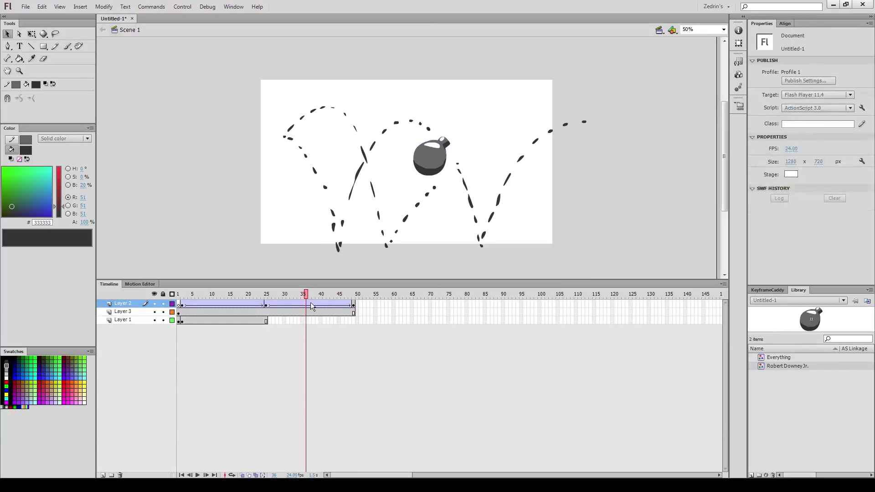
key(Return)
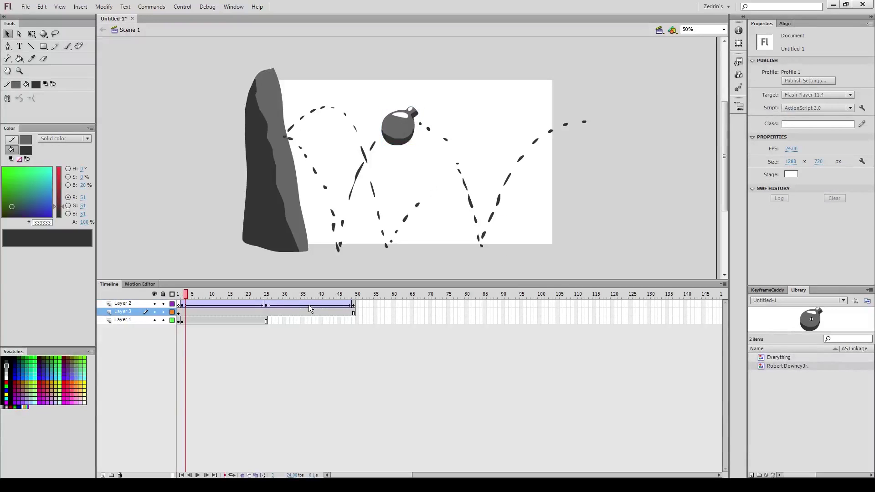
key(ctrl+y)
Copy frames 2 to 49 of the bomb's up-and-down bounce on Layer 2
drag(182, 296, 343, 312)
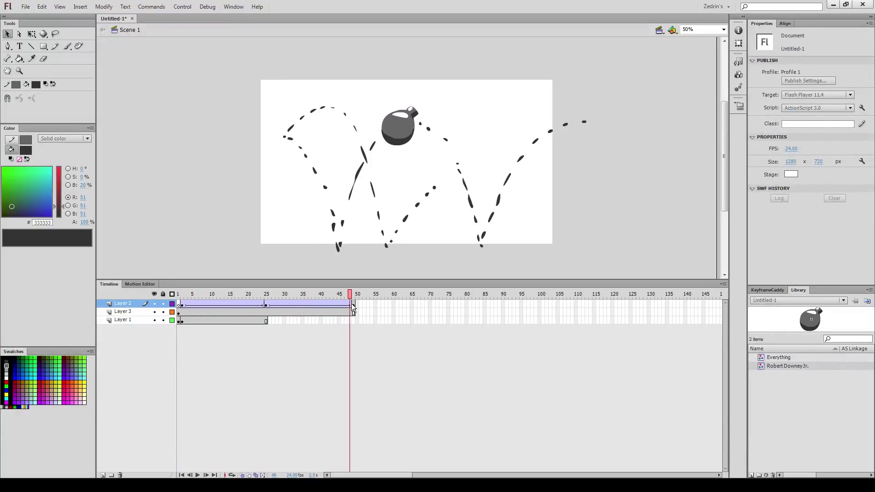
drag(353, 304, 182, 300)
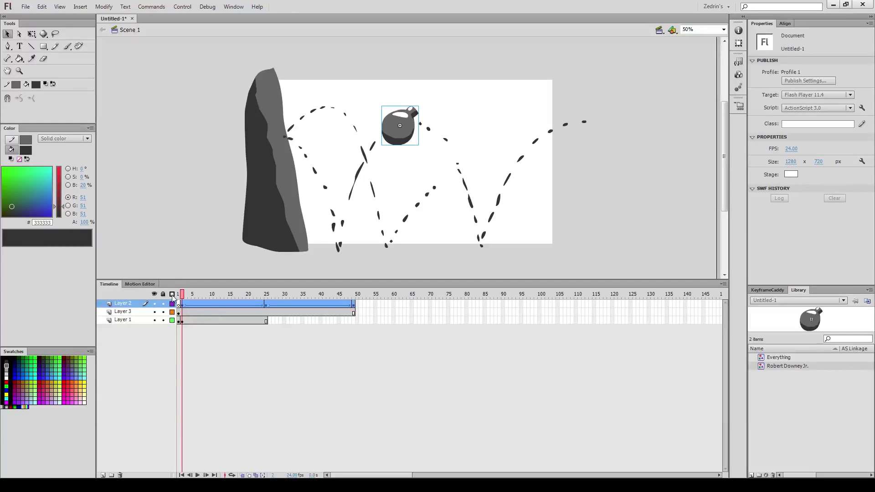
right_click(224, 306)
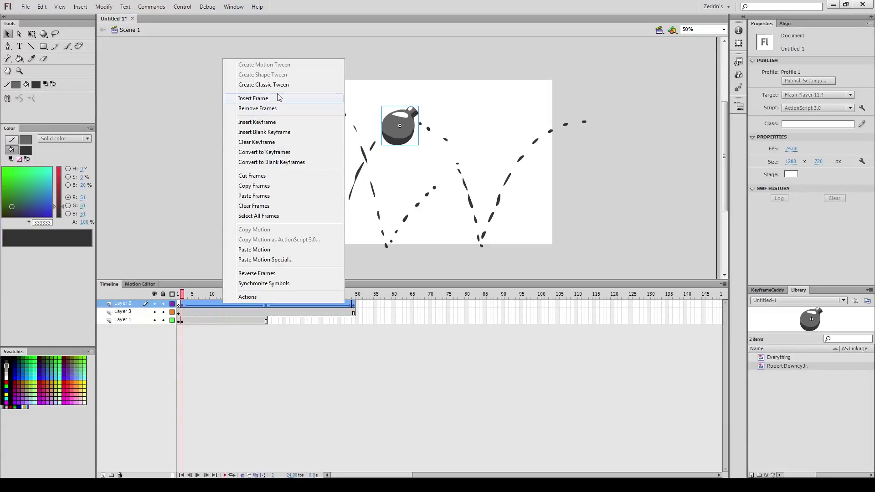
click(258, 187)
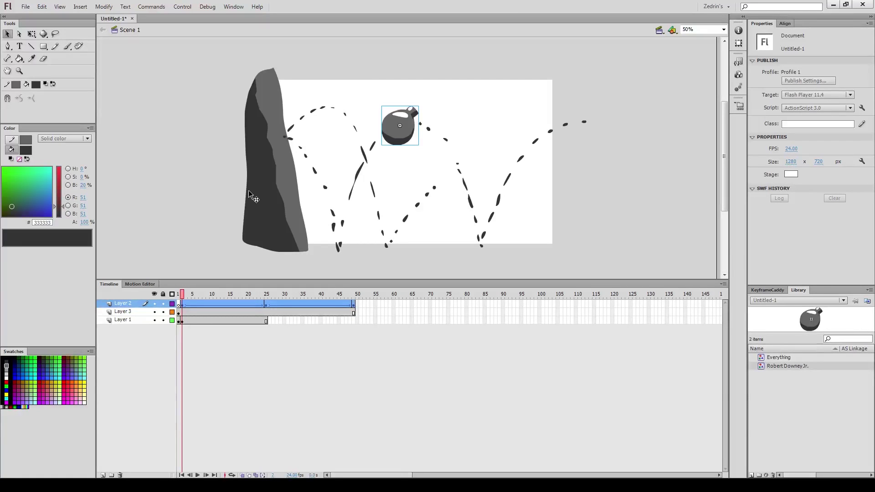
Create a new graphic symbol named Iron Man and paste the copied bomb frames into its timeline from frame 1
key(shift+F8)
key(ctrl+F8)
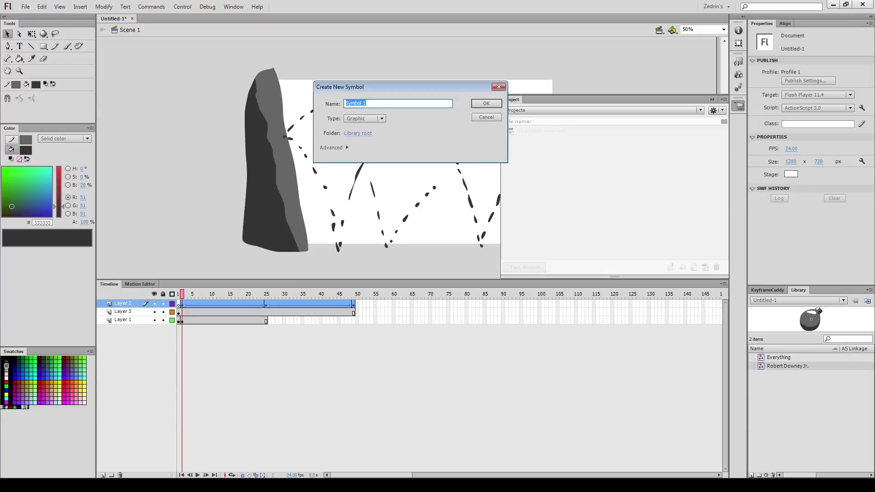
text(Iron Man)
key(Return)
right_click(178, 304)
click(218, 200)
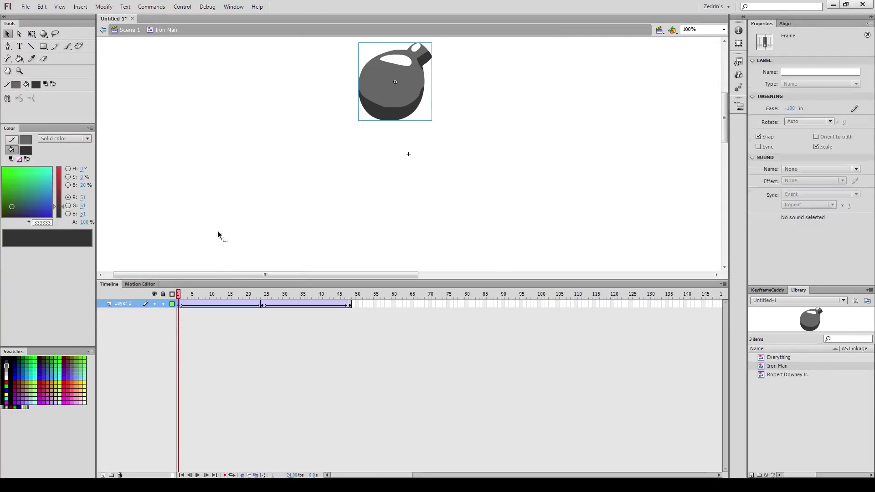
Check the pasted bounce inside the Iron Man symbol, and return to Scene 1 with the original bomb layer, Layer 2, deleted
key(z)
alt+click(288, 215)
key(v)
drag(179, 295, 208, 313)
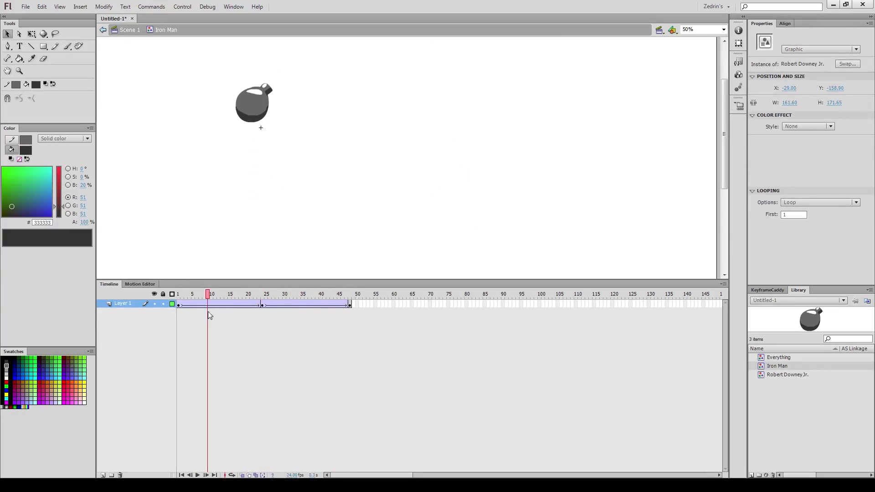
click(130, 29)
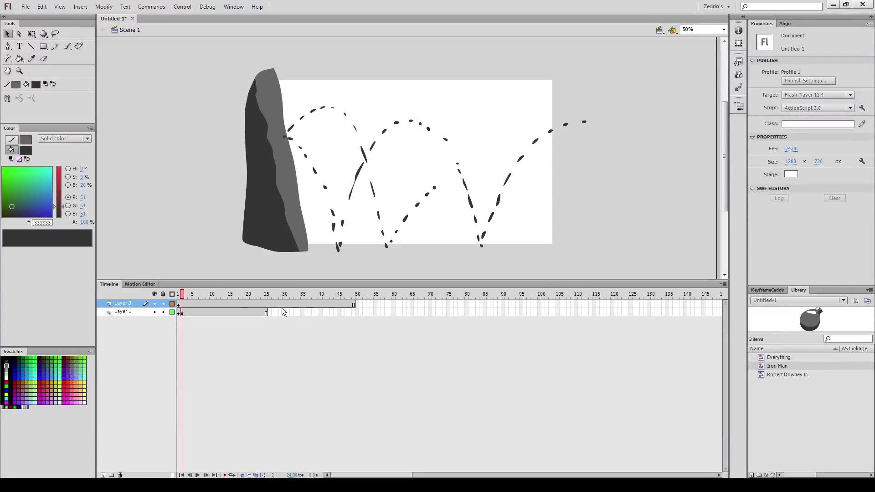
Extend the rock layer to frame 49 and place the Iron Man symbol on a new layer starting at frame 2
click(353, 313)
key(F5)
click(103, 475)
drag(776, 365, 588, 196)
click(179, 311)
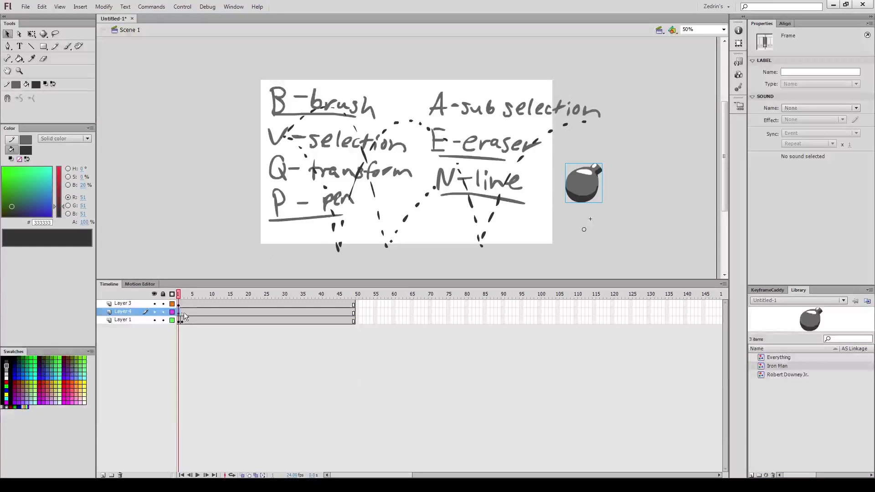
drag(179, 312, 184, 312)
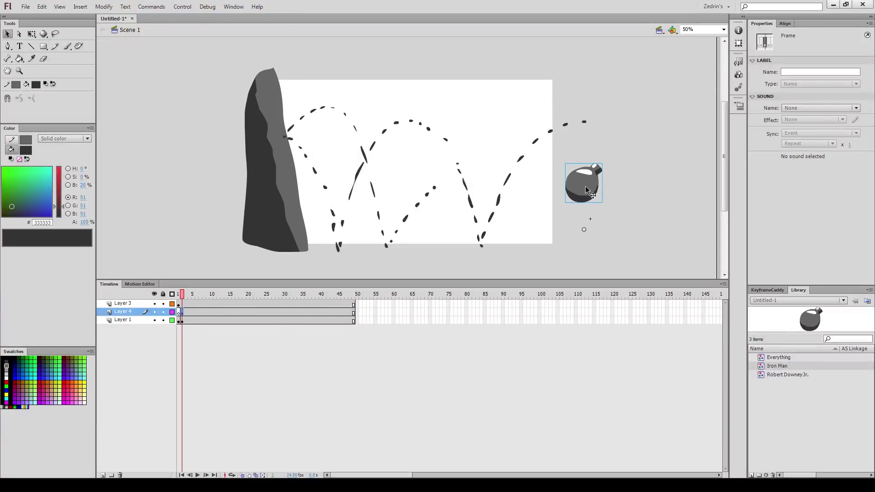
Position the Iron Man bomb at the start of the dashed path beyond the stage's right edge and scrub through its bounce
drag(586, 186, 588, 124)
drag(185, 295, 302, 311)
click(208, 311)
Extend all layers to frame 141 and, in a new keyframe there, move the Iron Man bomb across to the rock
drag(229, 295, 688, 321)
key(F5)
click(689, 313)
key(F6)
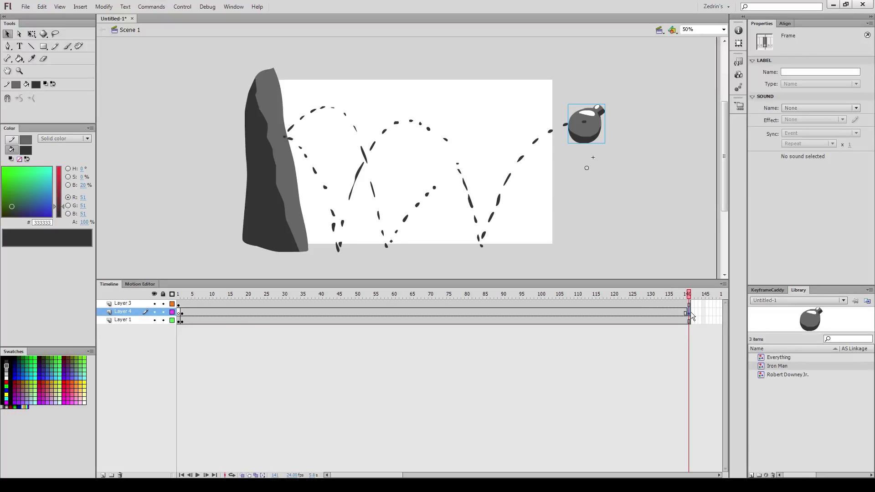
drag(578, 139, 295, 130)
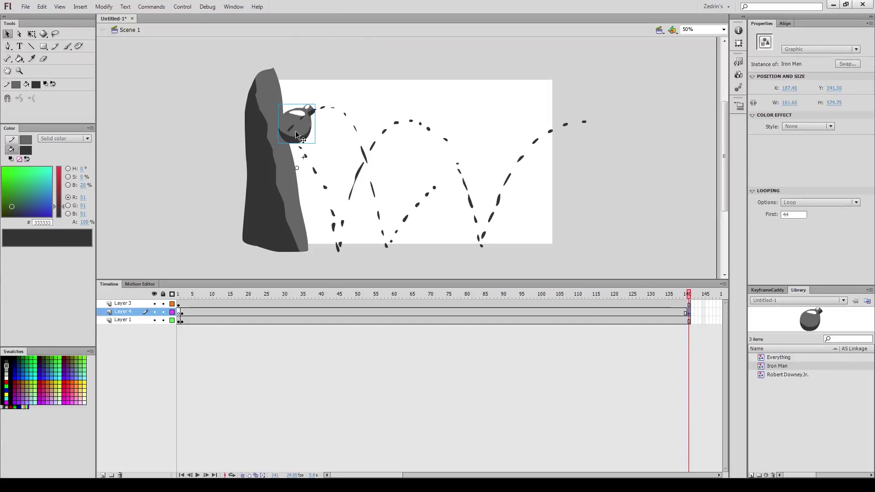
Create a classic tween between the Iron Man keyframes on Layer 4 and play the animation
click(611, 325)
right_click(592, 314)
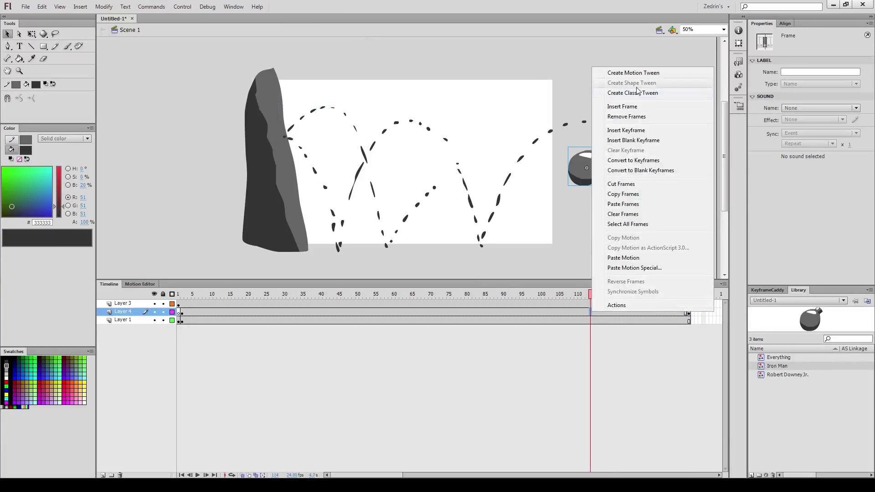
click(620, 89)
key(Return)
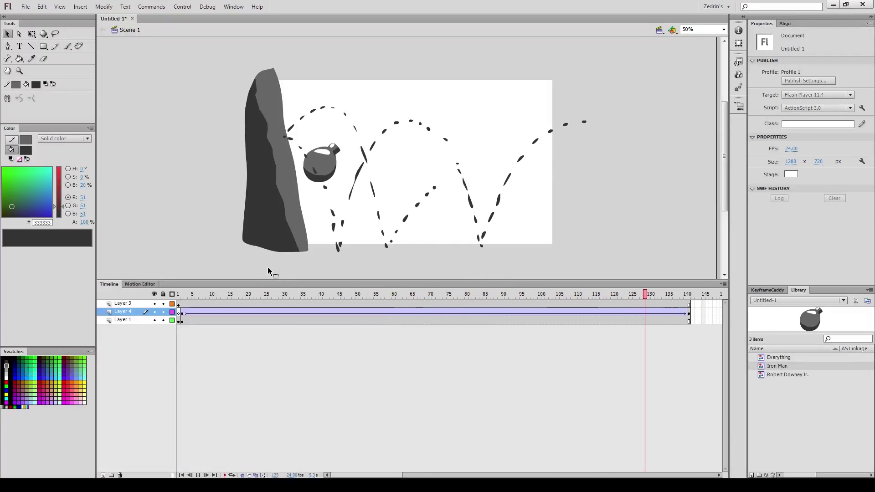
Move the tween's end keyframe on Layer 4 from frame 141 to frame 109
drag(688, 312, 572, 312)
right_click(571, 313)
click(588, 286)
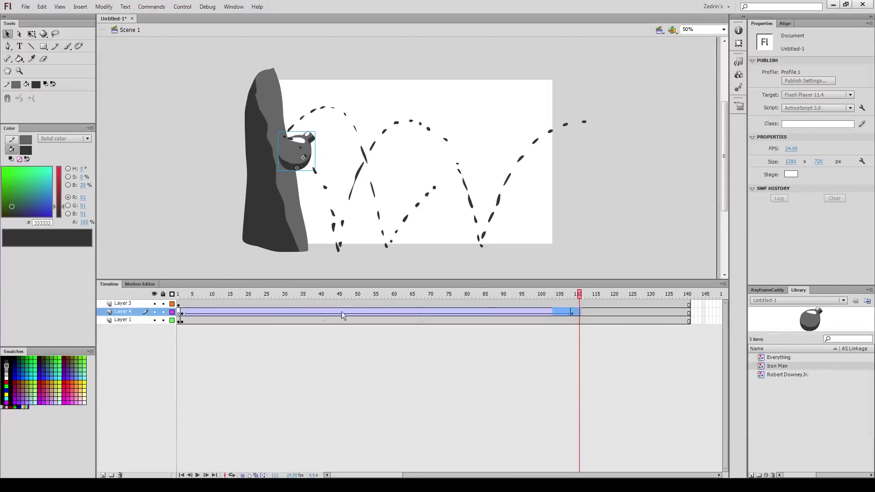
Play the bomb's animation, insert a keyframe at frame 141 on Layer 4, and move the bomb away from the rock across the stage there
key(Return)
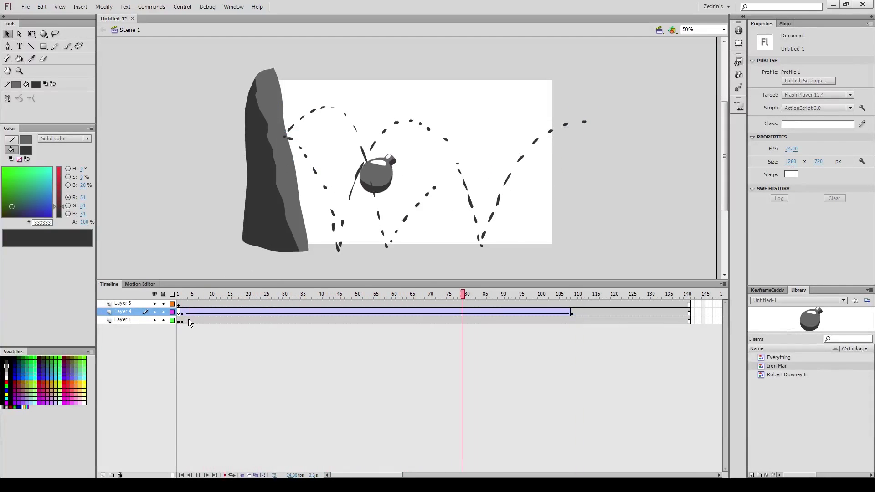
click(576, 316)
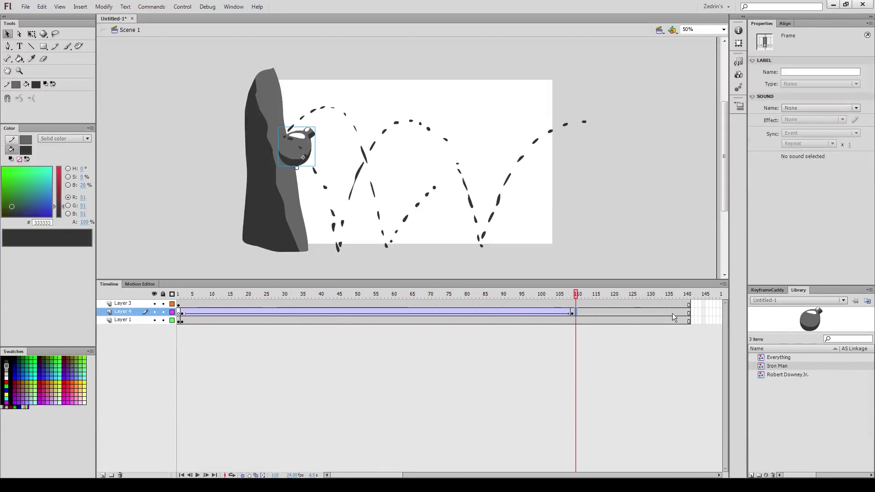
click(688, 313)
key(F6)
drag(304, 136, 496, 175)
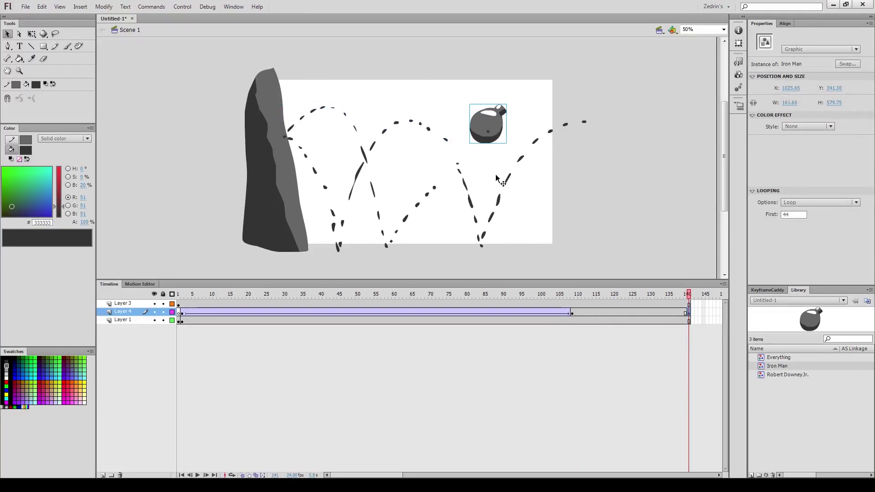
Create a classic tween between the keyframes at frames 109 and 141 on Layer 4 and play the rebound
right_click(621, 313)
click(647, 91)
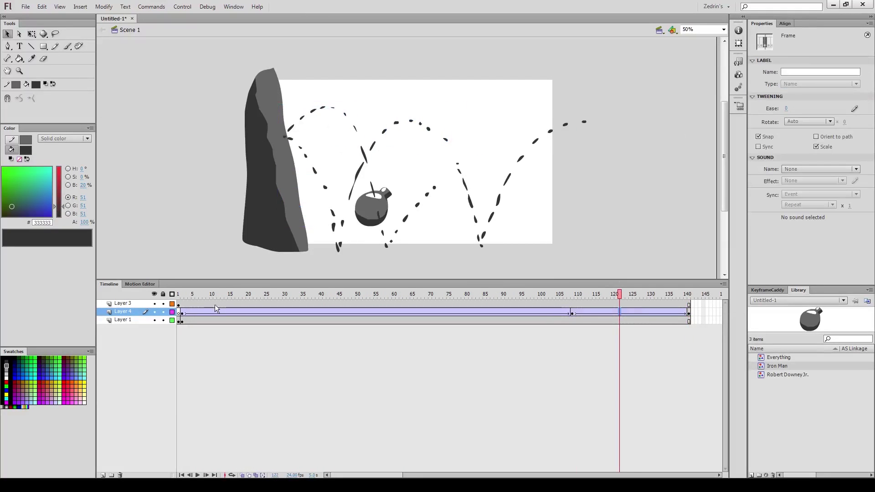
key(Return)
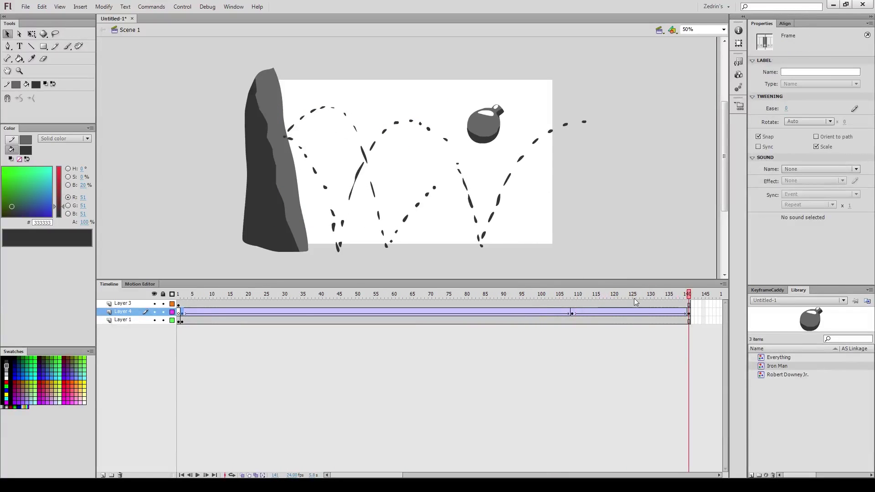
At frame 141, move the bomb back towards the rock to the peak of the middle dashed arc and scrub through the rebound
drag(662, 305, 707, 314)
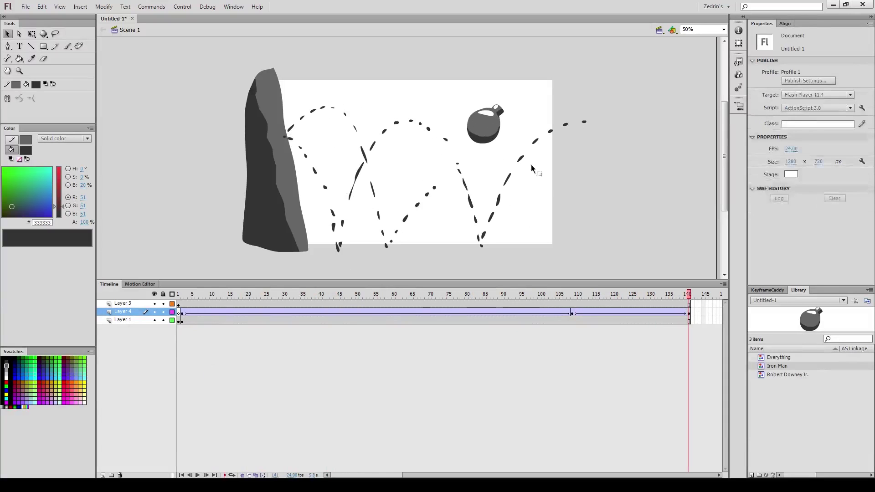
drag(481, 136, 400, 137)
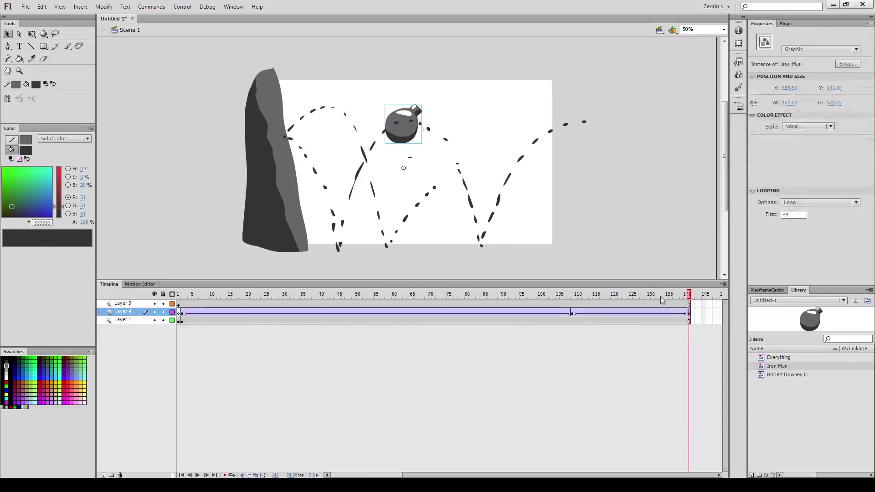
drag(690, 303, 568, 314)
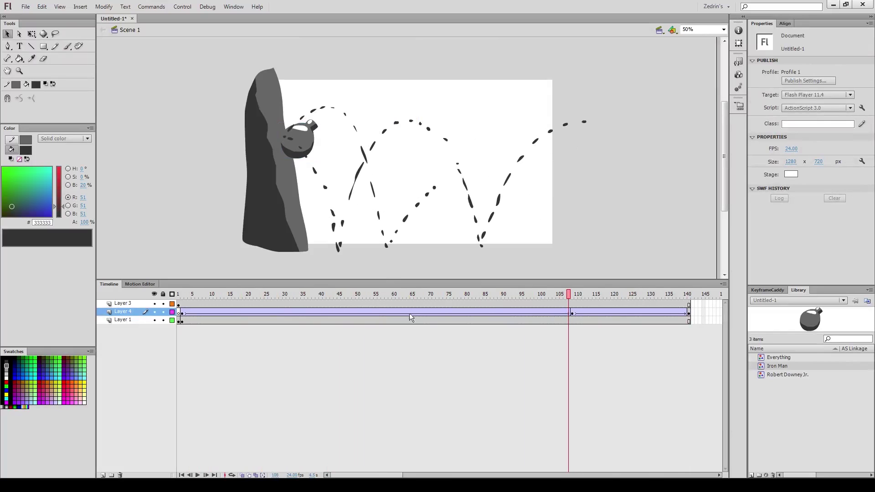
Open the Iron Man symbol from the bomb at frame 141, and inside it open the nested Robert Downey Jr. symbol
click(573, 313)
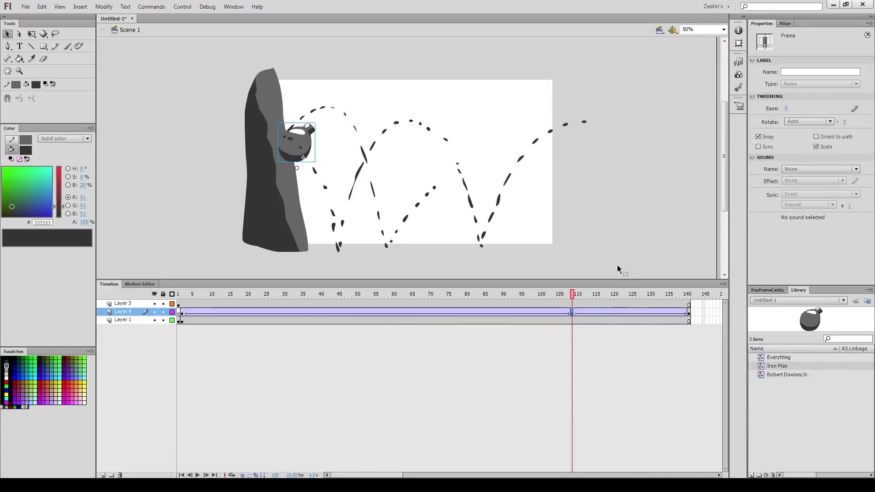
click(689, 313)
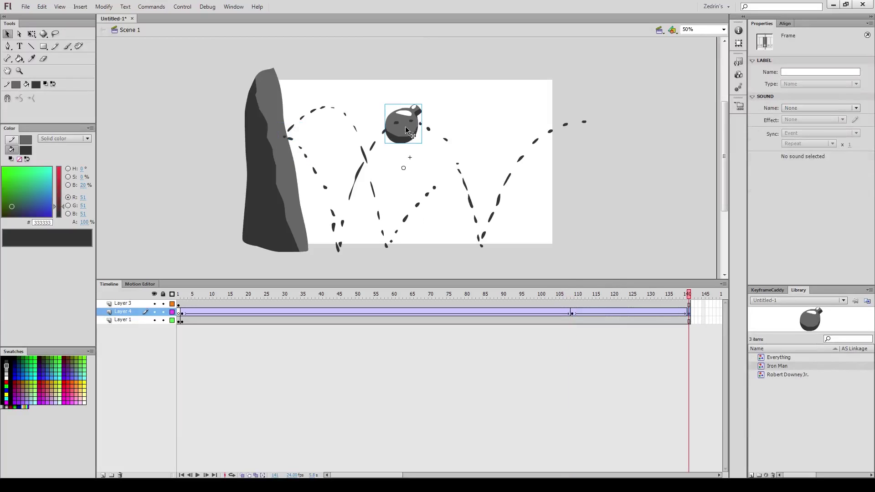
click(402, 142)
double_click(402, 141)
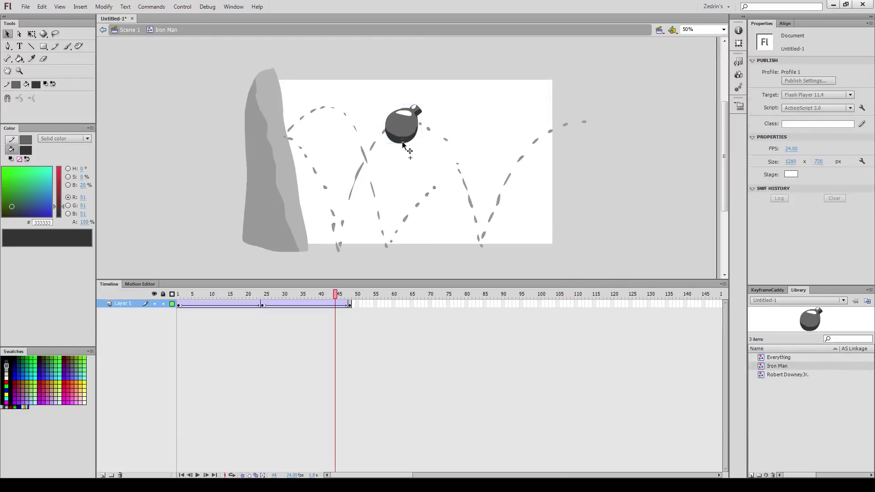
click(349, 304)
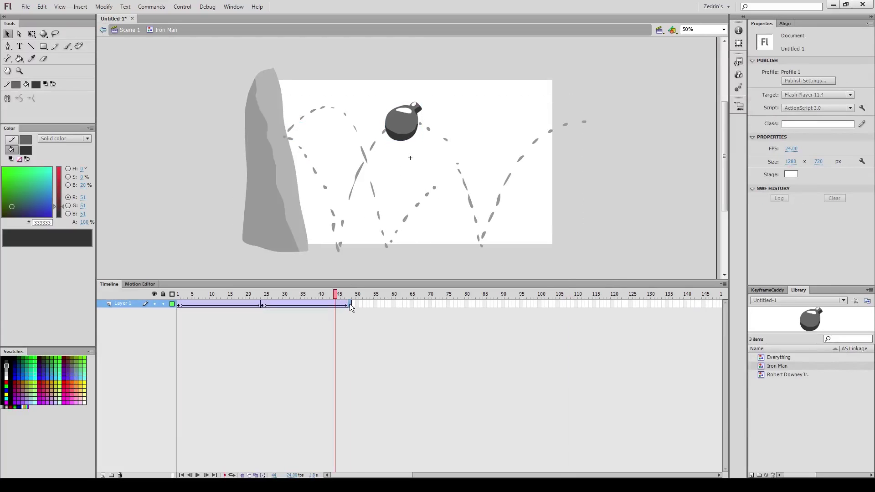
double_click(403, 138)
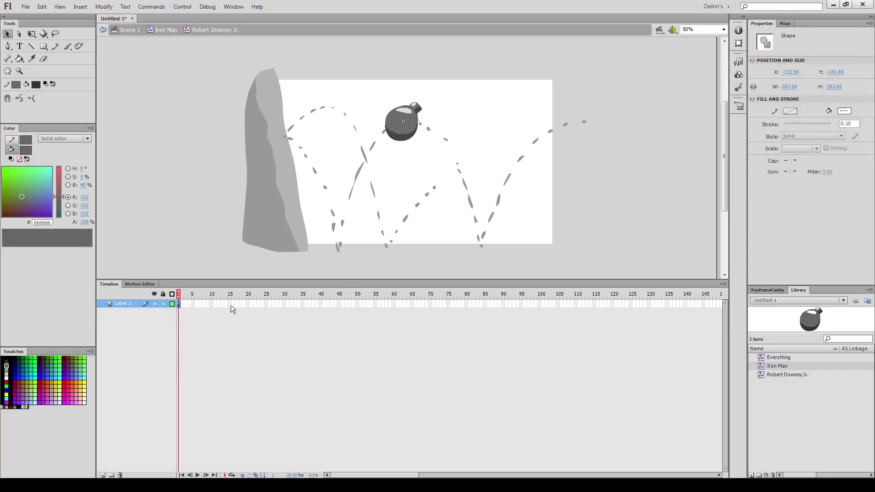
Extend the bomb drawing's layer to frame 12 and add a new layer above it
click(218, 304)
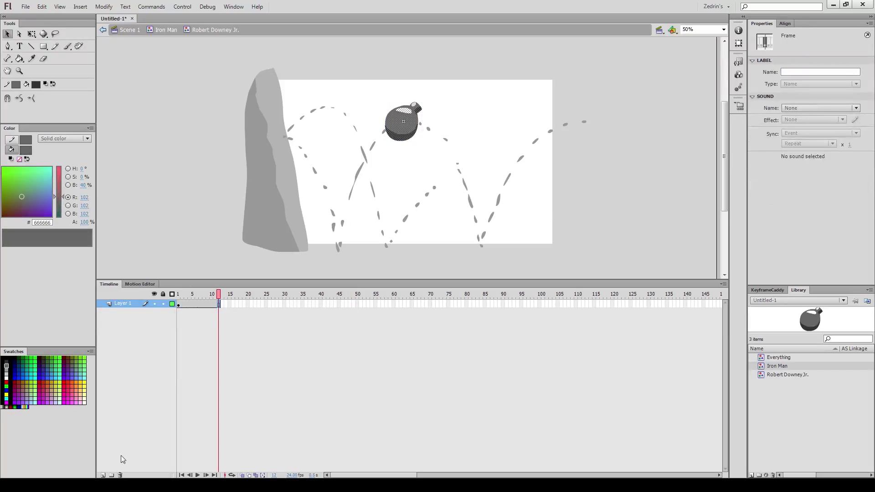
click(103, 475)
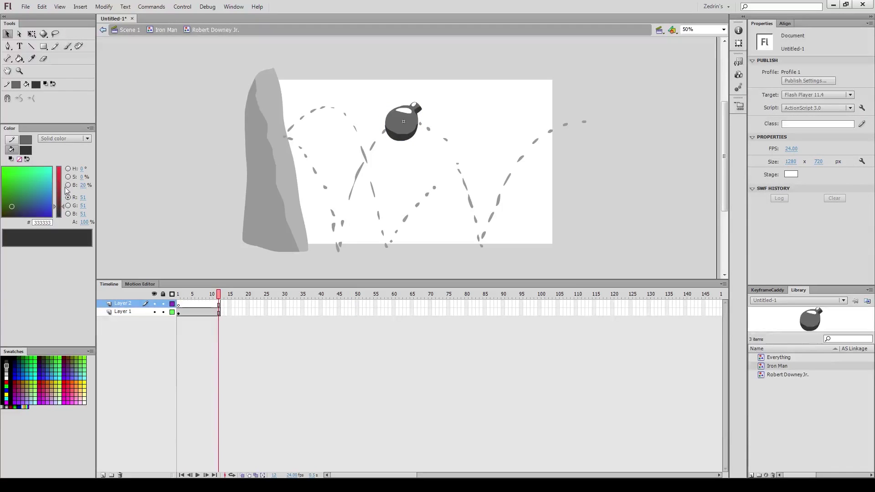
Set the fill colour to yellow #FFEC2A and ready the Brush tool on frame 1 of Layer 2, close to the bomb
mouse_move(63, 188)
mouse_down()
mouse_move(61, 165)
mouse_move(9, 169)
mouse_up()
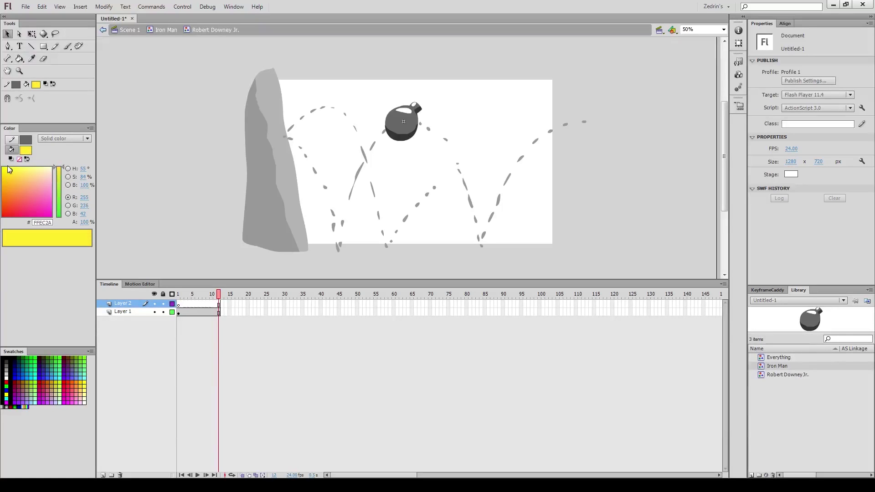
click(178, 305)
key(z)
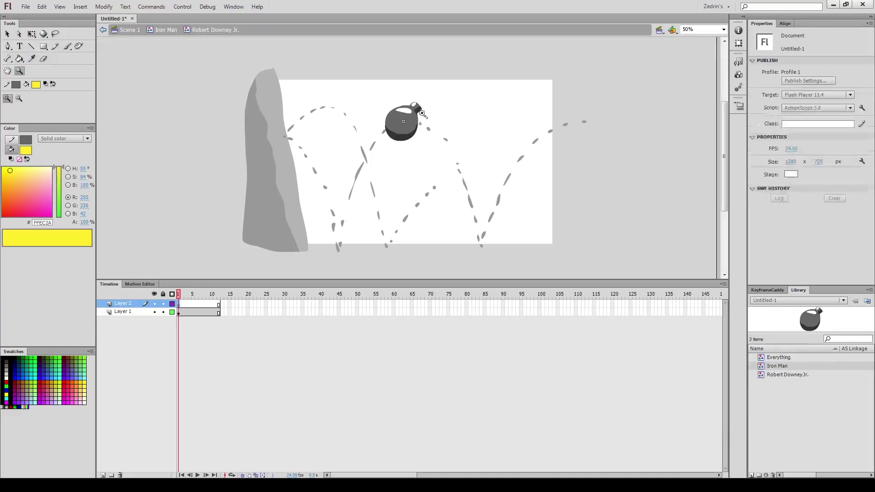
click(398, 120)
drag(370, 131, 338, 172)
key(b)
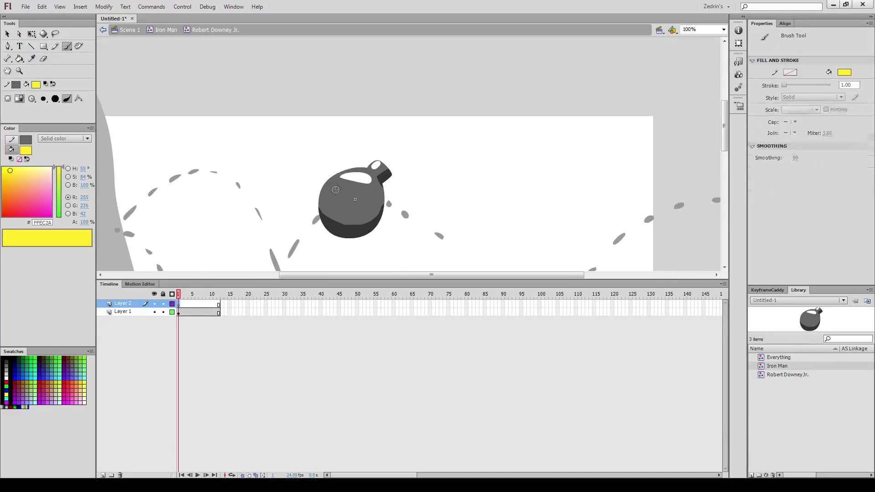
Insert blank keyframes on Layer 2 at frames 3, 5, 7, 9 and 11, and return to frame 1
click(186, 307)
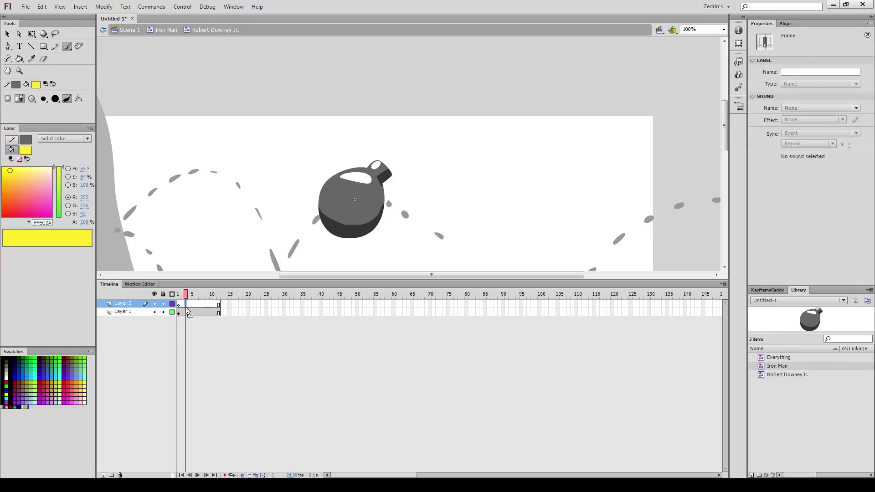
click(194, 305)
key(F7)
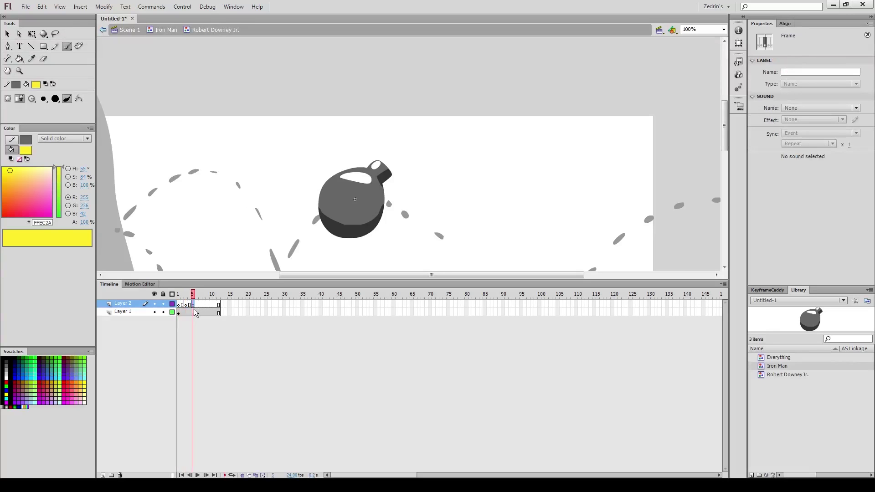
click(201, 306)
key(F7)
click(208, 305)
key(F7)
click(215, 306)
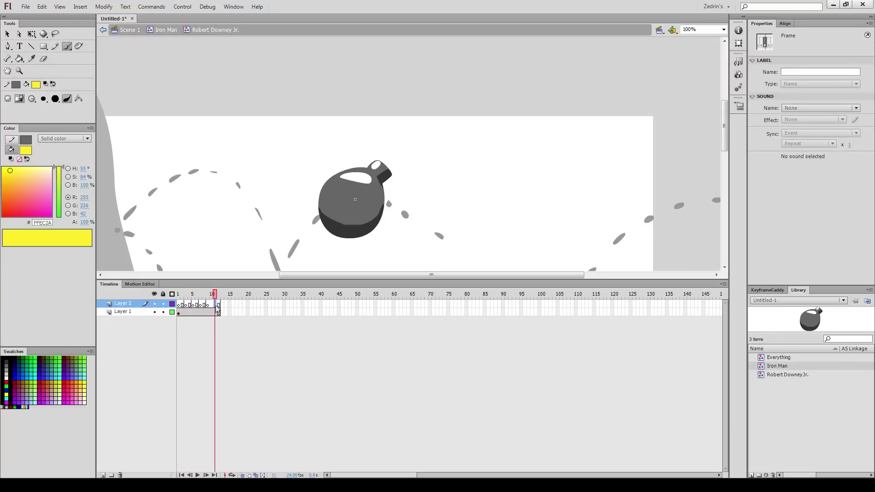
drag(216, 295, 178, 295)
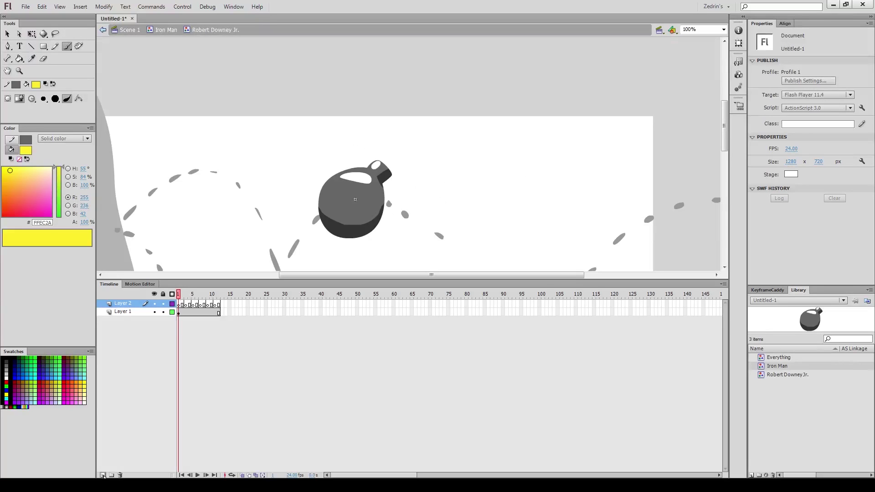
Add a new layer above Layer 2 and turn it into a guide layer
click(103, 475)
right_click(126, 303)
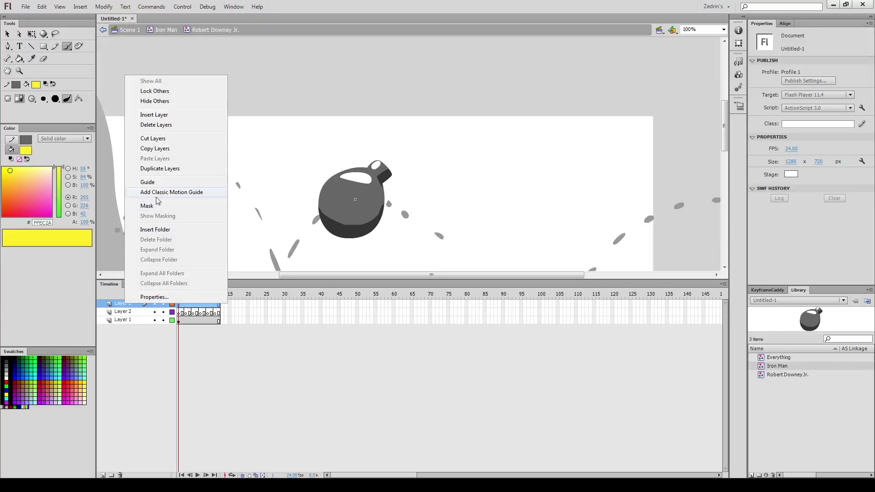
click(148, 182)
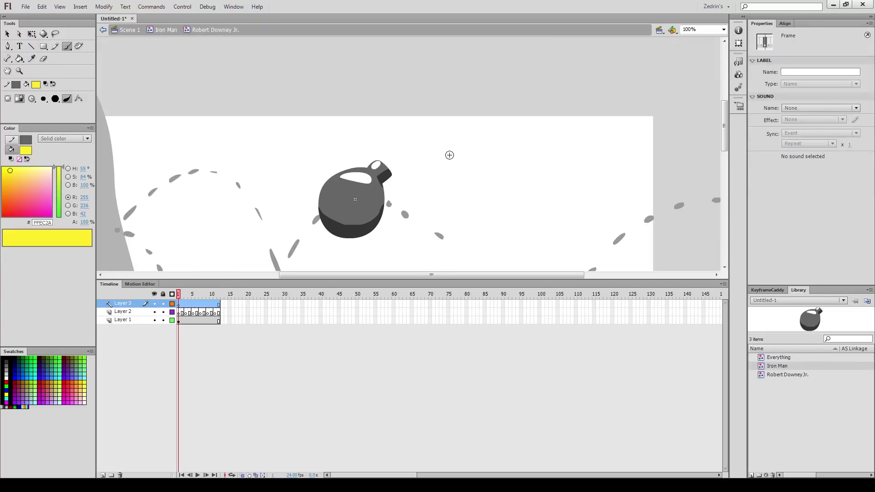
Brush a dark grey note on the guide layer beside the bomb showing a comma, a period, an arrow and "cycle frames"
key(x)
drag(489, 131, 482, 152)
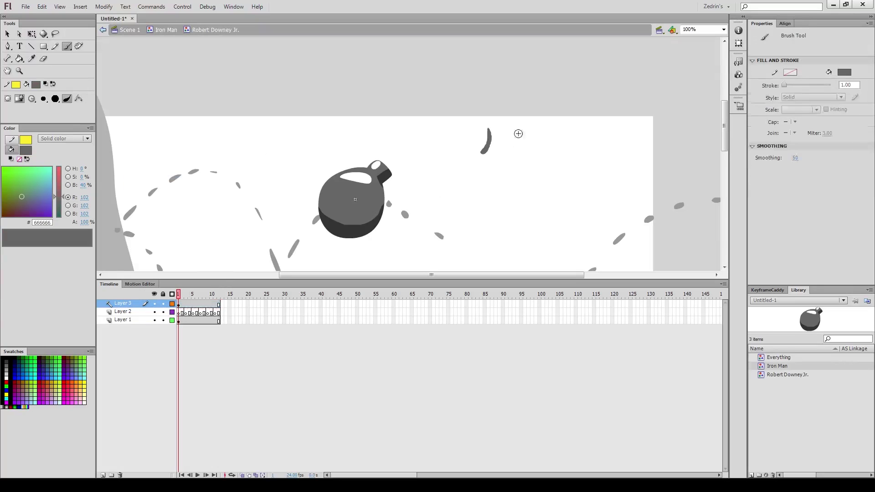
click(518, 134)
mouse_move(564, 122)
mouse_down()
mouse_move(549, 166)
mouse_move(556, 171)
mouse_up()
mouse_move(567, 157)
mouse_down()
mouse_move(578, 157)
mouse_move(571, 165)
mouse_up()
drag(587, 147, 585, 165)
mouse_move(591, 159)
mouse_down()
mouse_move(604, 160)
mouse_move(571, 195)
mouse_up()
drag(565, 187, 628, 193)
drag(626, 187, 638, 194)
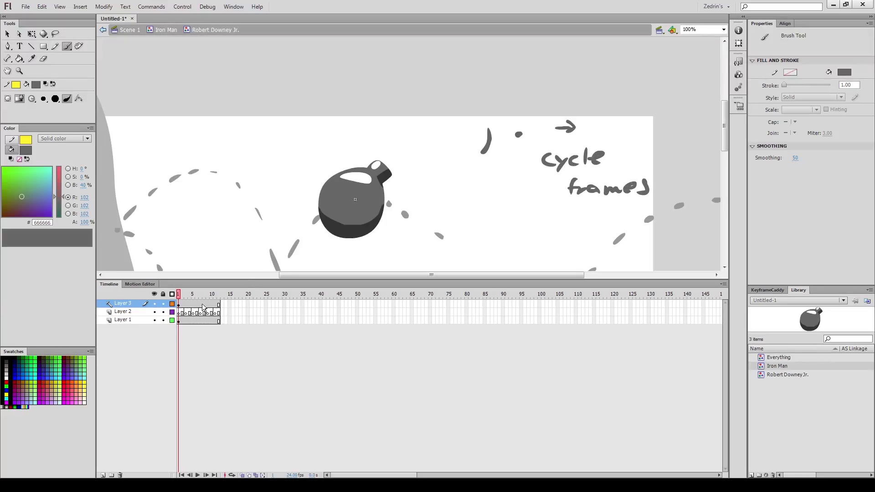
Play the symbol's timeline and step forwards and backwards through its frames, ending on frame 1
key(Return)
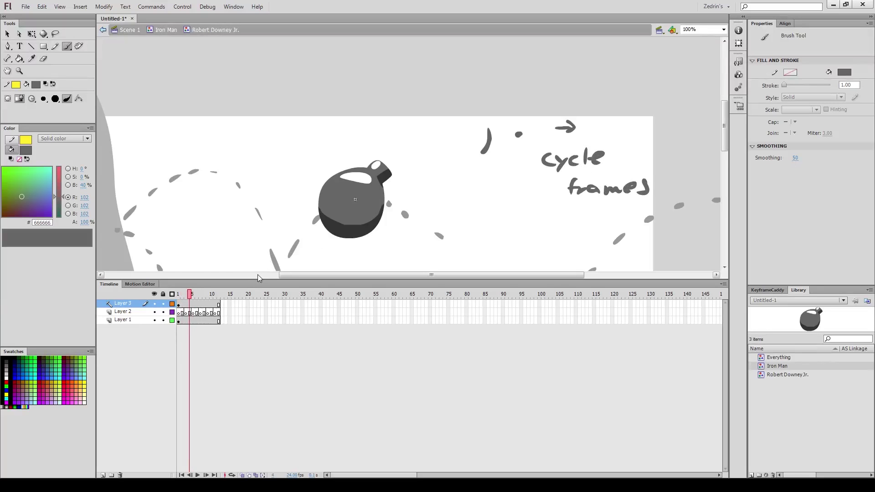
key(period)
key(period)
key(comma)
key(comma)
key(comma)
key(comma)
key(comma)
key(comma)
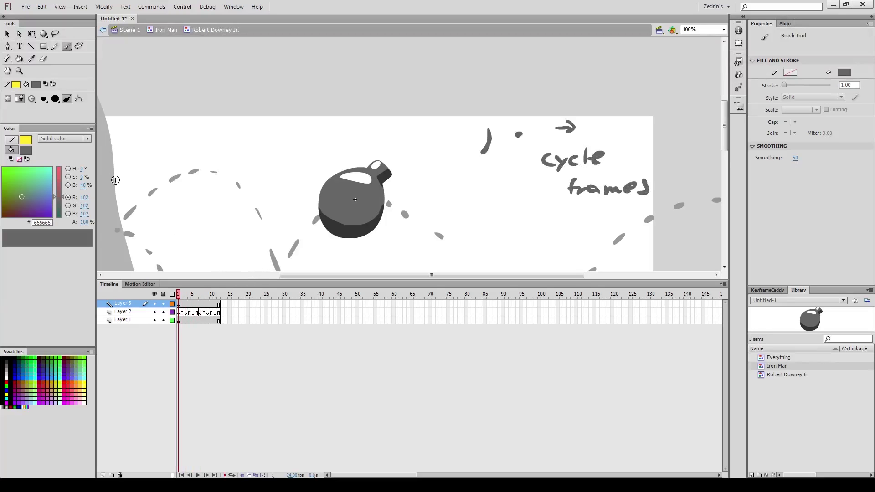
Paint a yellow spark at the tip of the bomb on frame 1 of Layer 2 and advance to frame 3
key(x)
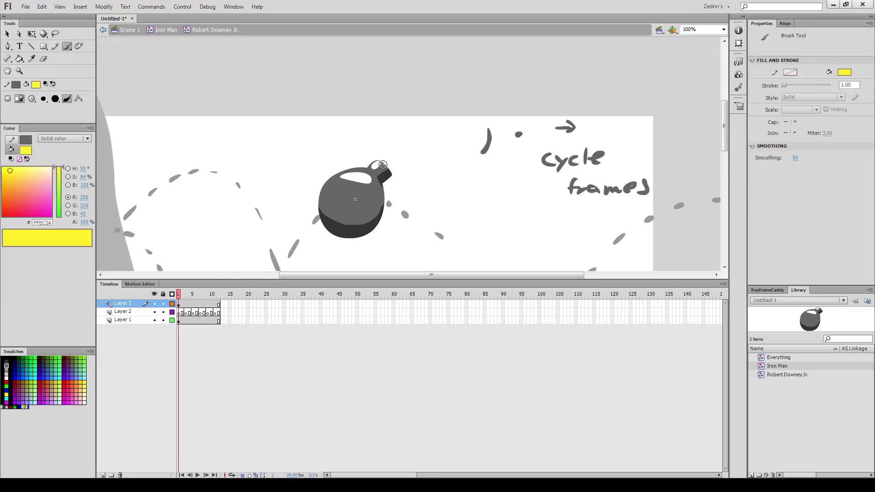
click(182, 313)
mouse_move(382, 161)
mouse_down()
mouse_move(361, 162)
mouse_move(373, 153)
mouse_up()
mouse_move(387, 163)
mouse_down()
mouse_move(372, 132)
mouse_move(404, 167)
mouse_move(387, 167)
mouse_move(412, 136)
mouse_move(413, 167)
mouse_move(376, 160)
mouse_move(374, 145)
mouse_up()
key(period)
key(period)
key(comma)
Turn on onion skinning with a narrowed range and paint yellow sparks at the bomb's tip on frames 3 and 7 of Layer 2
click(242, 475)
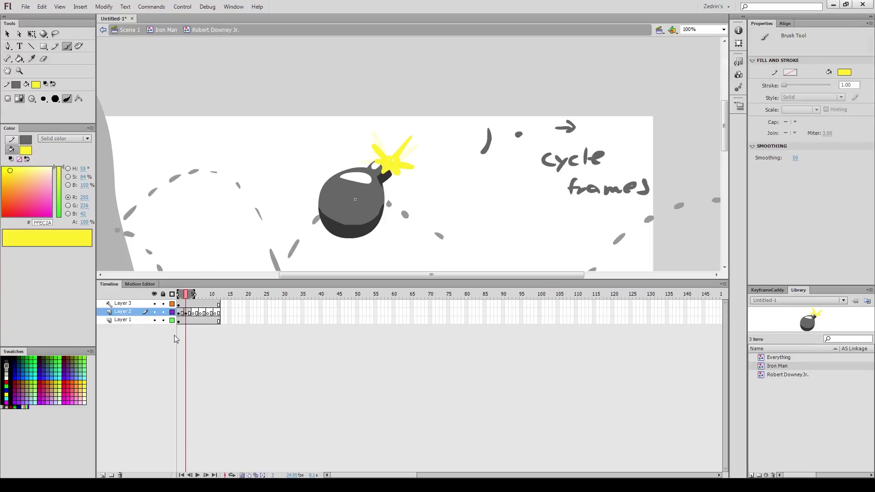
drag(194, 295, 183, 295)
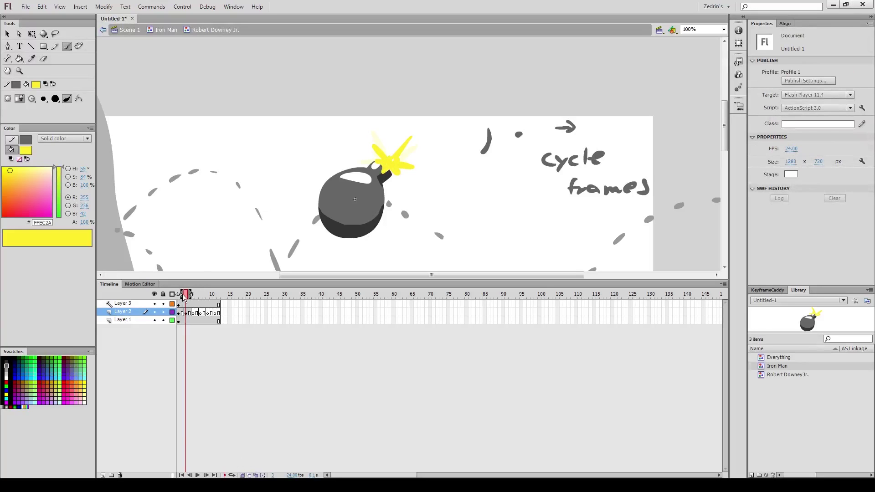
key(period)
key(period)
key(period)
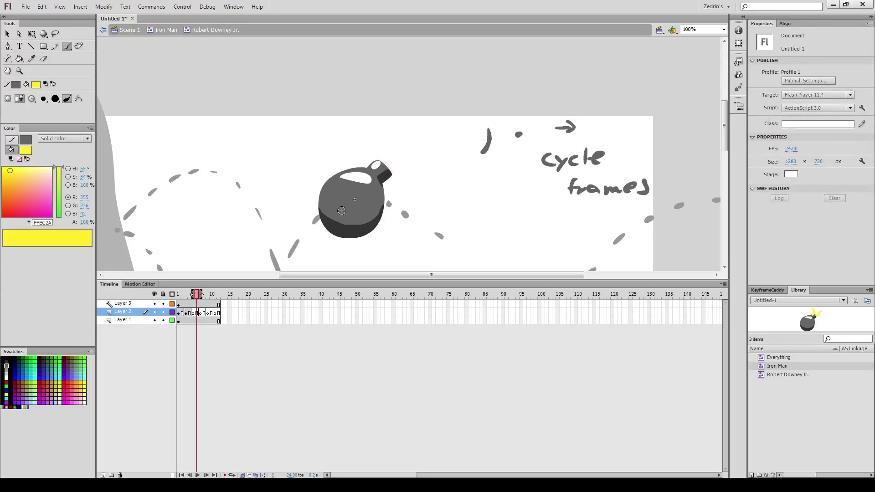
key(period)
mouse_move(387, 164)
mouse_down()
mouse_move(406, 117)
mouse_move(406, 153)
mouse_move(449, 135)
mouse_move(410, 156)
mouse_up()
Widen the onion-skin range and paint yellow sparks at the bomb's tip on frames 5 and 9 of Layer 2
key(comma)
key(comma)
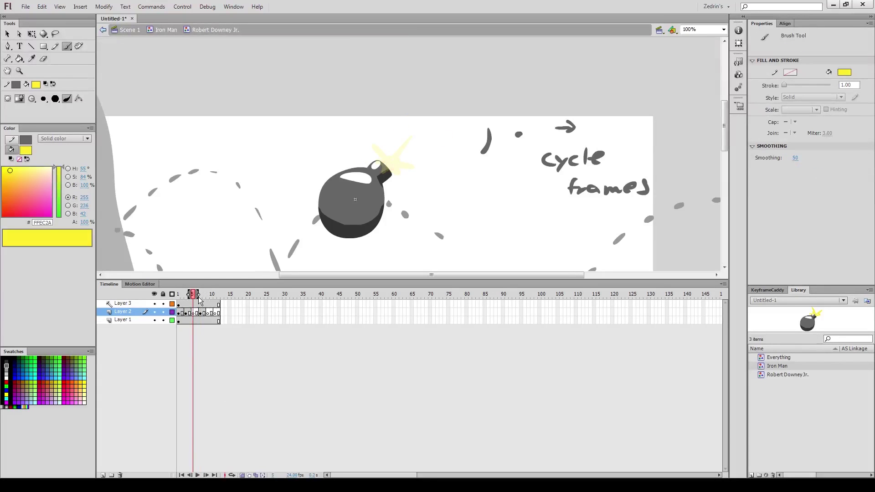
drag(199, 296, 202, 295)
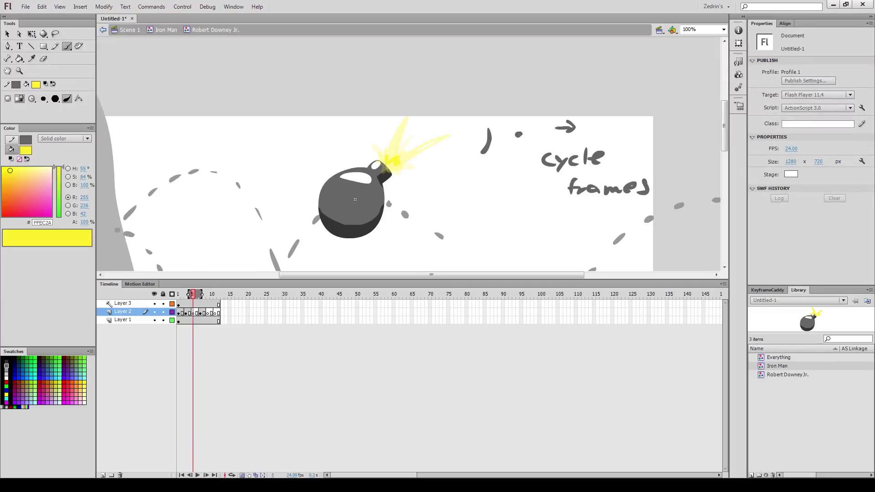
key(period)
key(period)
key(period)
key(period)
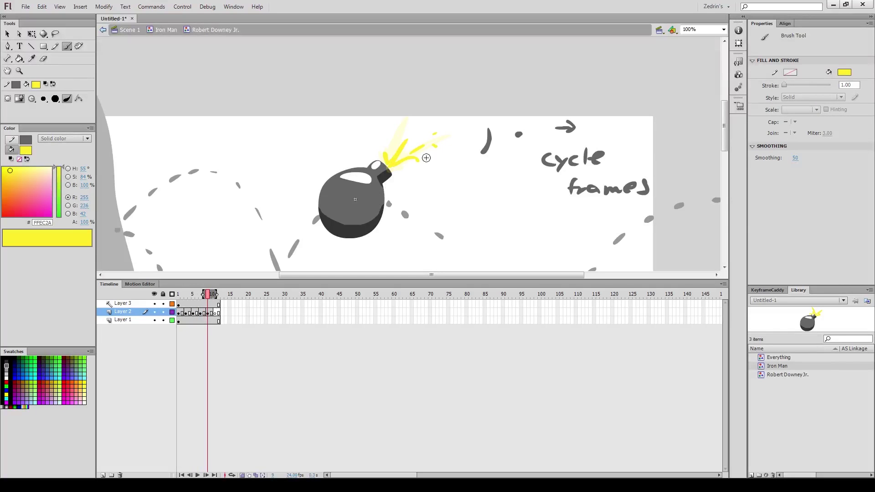
Paint yellow sparks at the bomb's tip on frame 11 of Layer 2 and add loose spark dots on frame 1
key(period)
key(period)
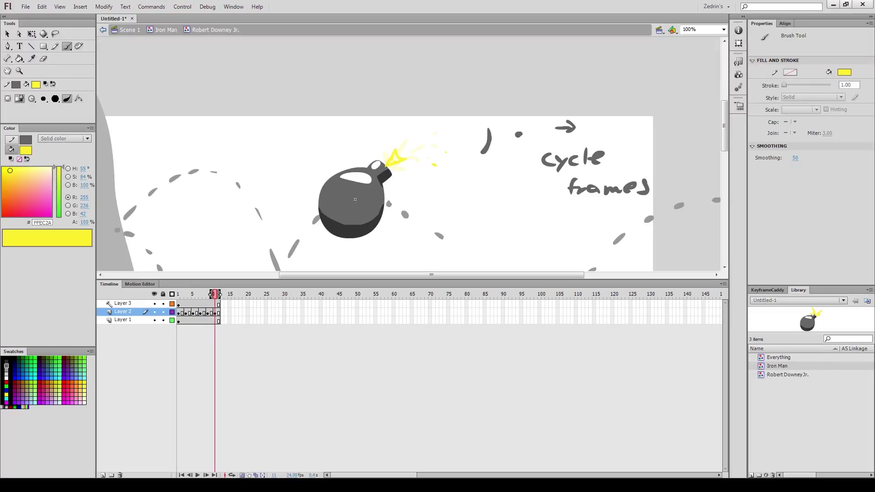
click(178, 313)
click(440, 173)
click(446, 159)
click(425, 172)
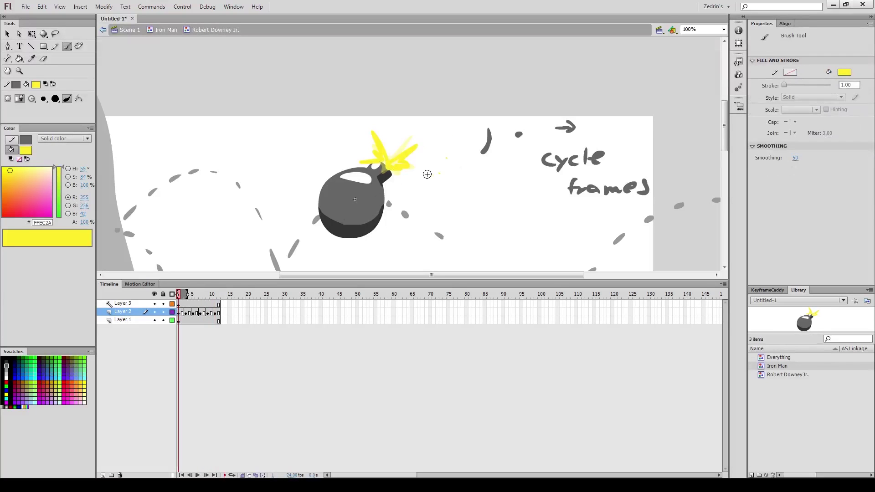
Play through the spark frames, set the brush mode to Paint Normal, and add more strokes to the last spark on Layer 2
key(period)
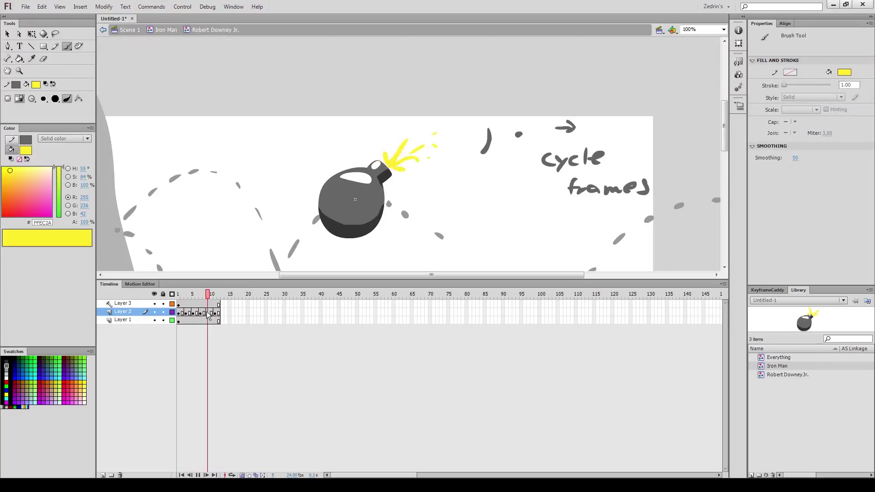
key(Return)
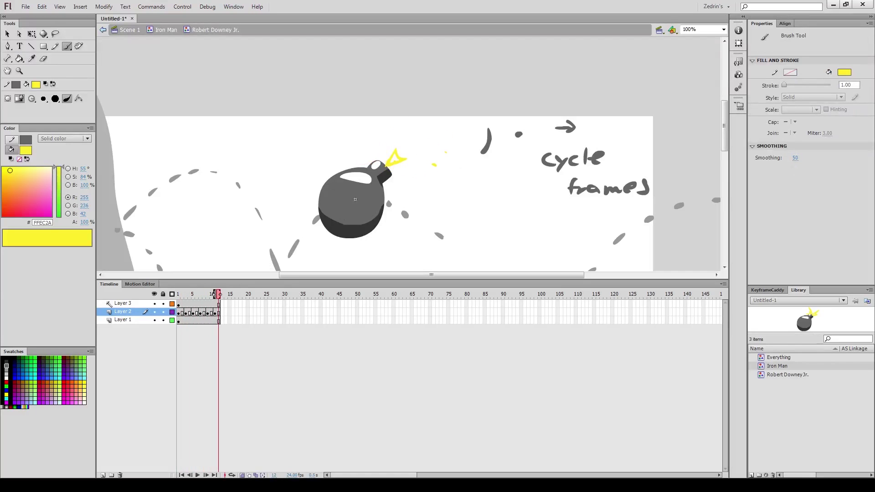
click(31, 99)
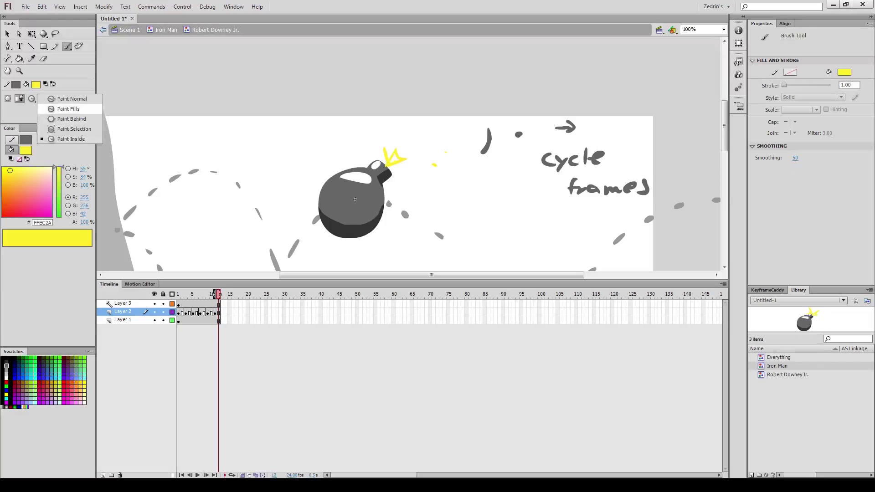
click(64, 99)
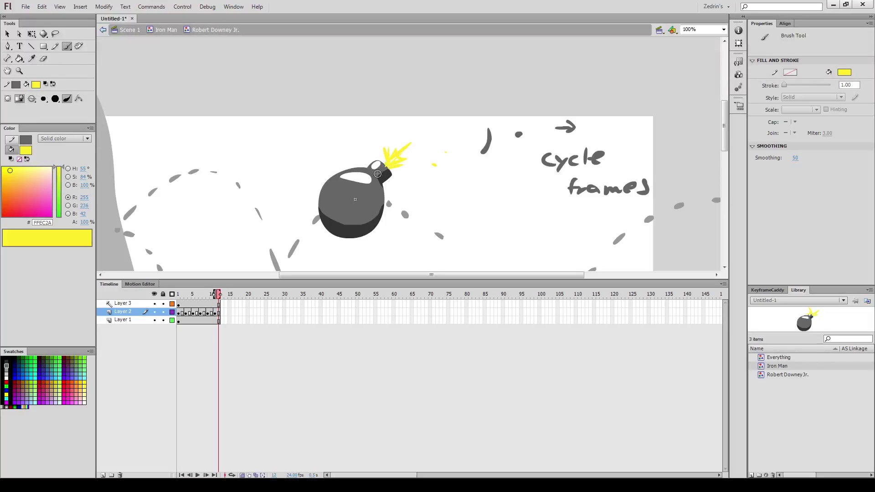
Go back to frame 7, add longer yellow strokes to its spark, and return to frame 12
key(comma)
key(comma)
key(comma)
key(comma)
key(comma)
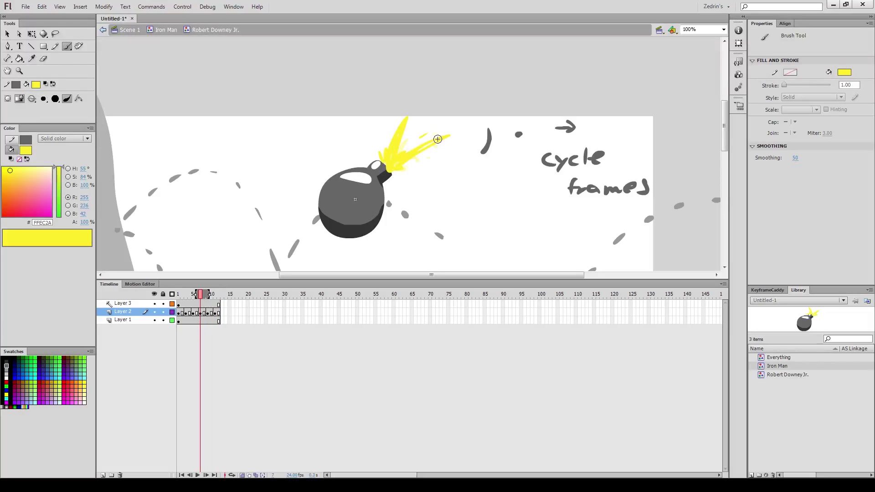
key(period)
key(period)
key(period)
key(period)
key(period)
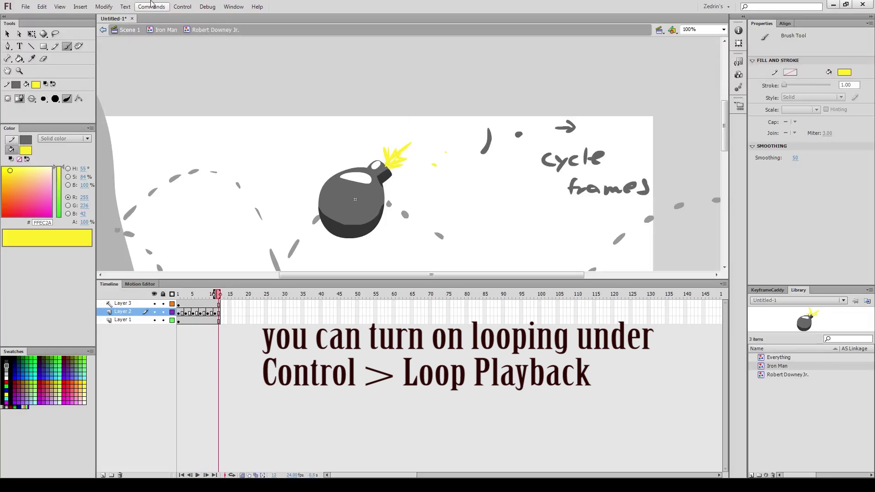
Turn on Loop Playback and preview the looping spark animation
click(183, 6)
click(201, 128)
key(Return)
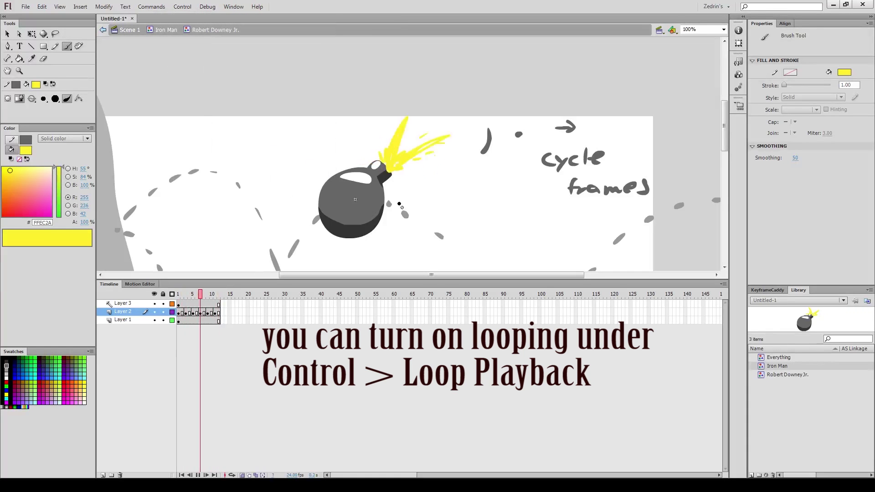
key(Return)
Exit to the Iron Man symbol and play its bounce with the animated spark at 50% zoom
key(v)
double_click(428, 213)
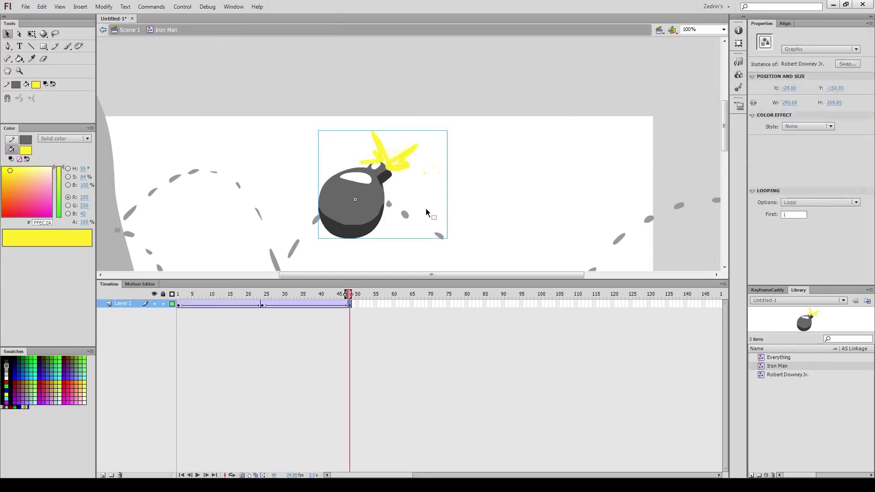
key(z)
alt+click(443, 191)
drag(349, 295, 332, 296)
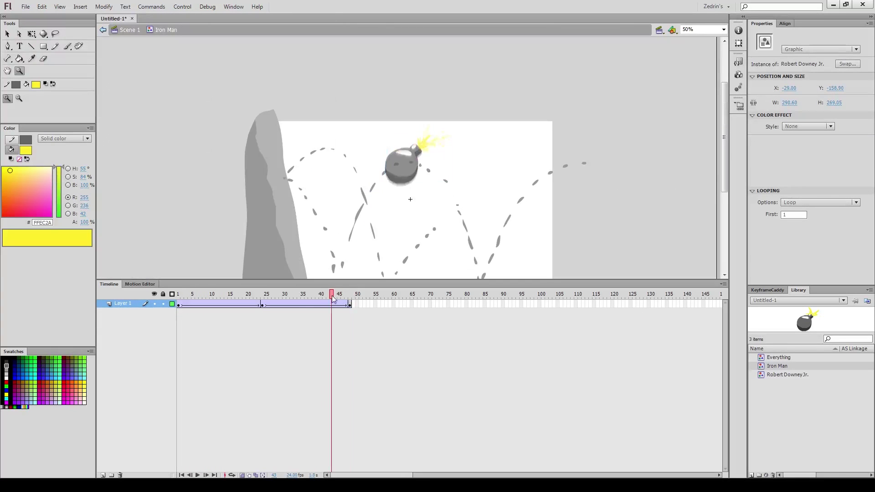
key(Return)
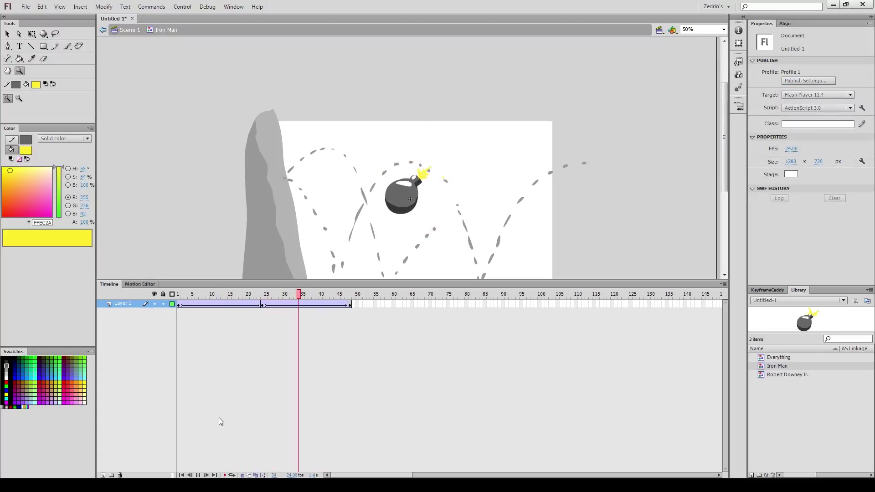
Set the second bounce tween's rotation to CW and rotate the bomb on the frame 24 keyframe so its fuse points left
click(266, 306)
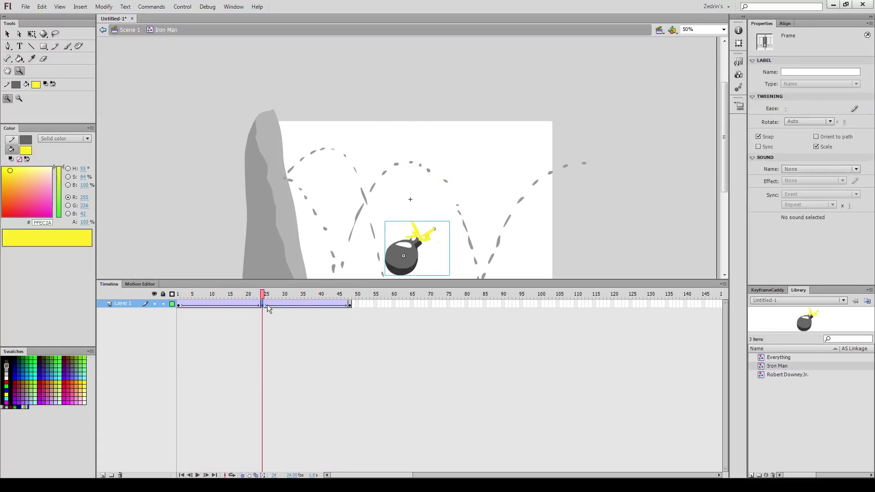
click(830, 121)
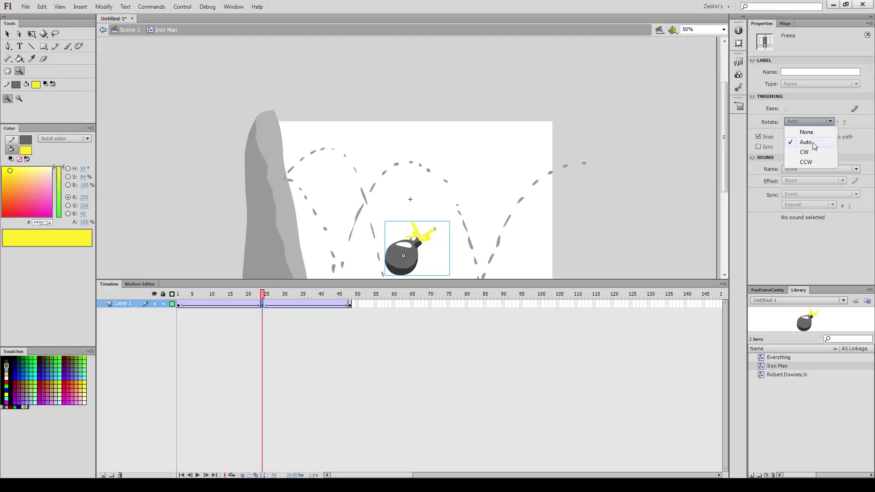
click(805, 149)
mouse_move(250, 305)
mouse_down()
mouse_move(328, 304)
mouse_move(266, 304)
mouse_up()
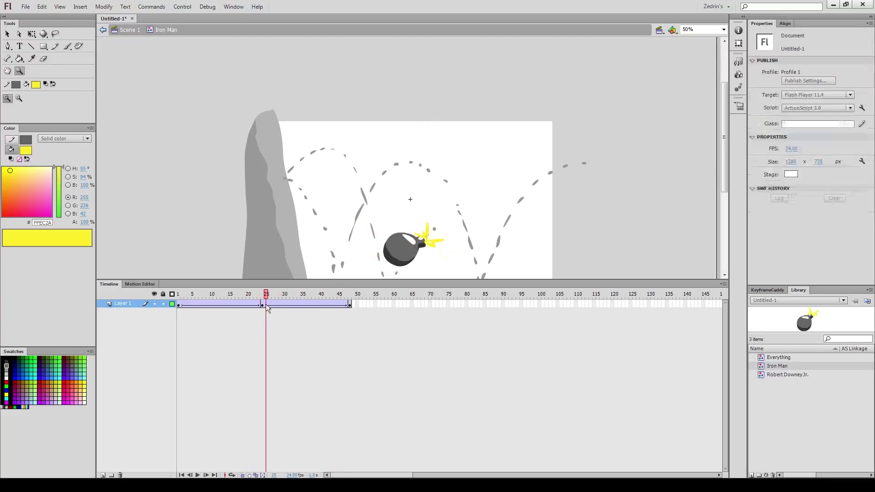
click(263, 304)
scroll(494, 197, down, 2)
key(q)
drag(458, 182, 316, 212)
key(v)
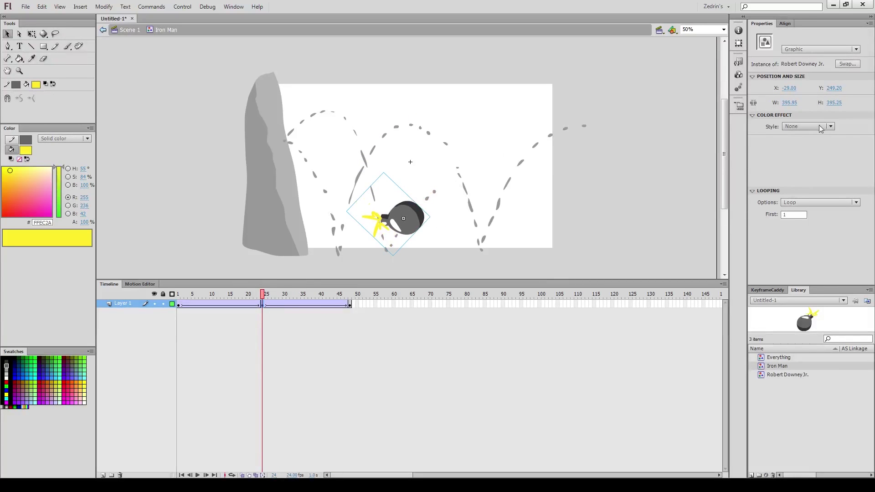
Set both bounce tweens to rotate CW with a rotation count of 0 and play the result
click(288, 305)
click(809, 121)
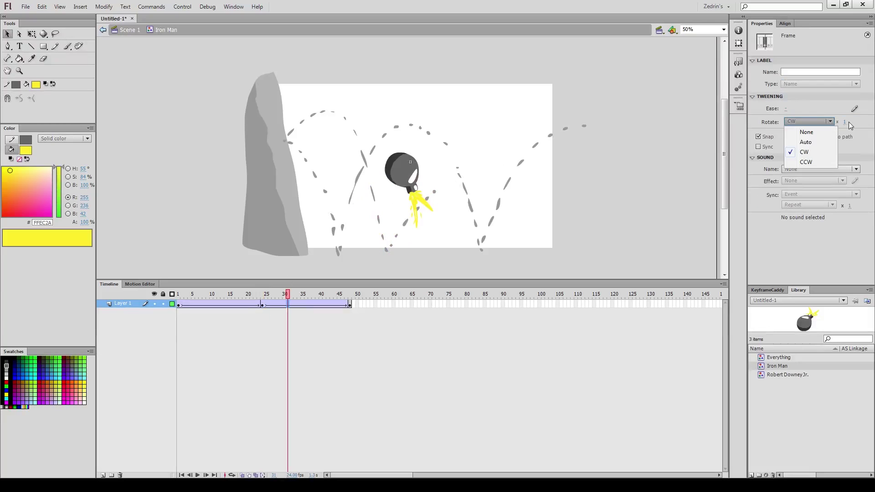
click(796, 147)
click(248, 305)
click(822, 122)
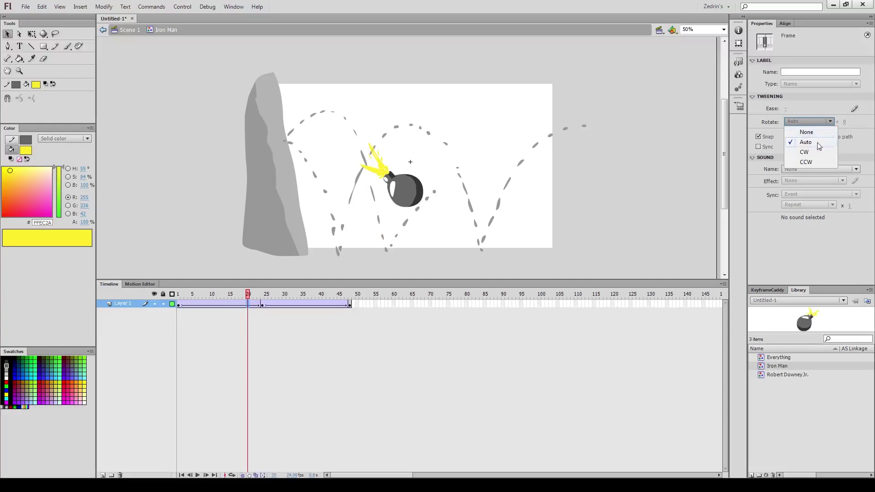
click(817, 152)
key(shift+comma)
click(846, 122)
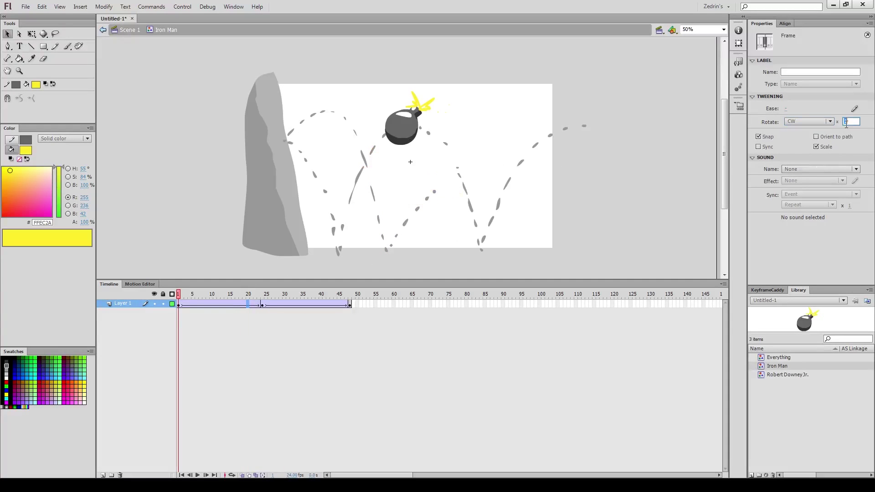
click(191, 310)
key(Return)
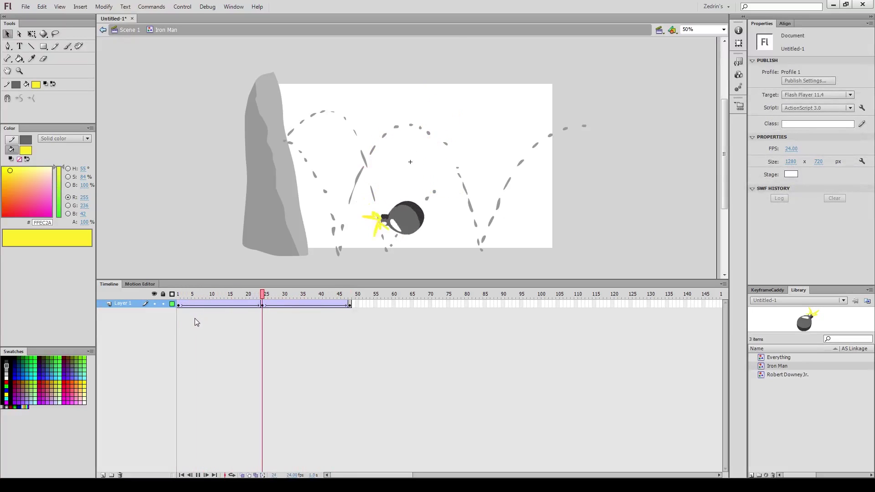
Give the first tween separate easing per property, shape its Position curve to start slowly and speed up, and play the result
click(256, 304)
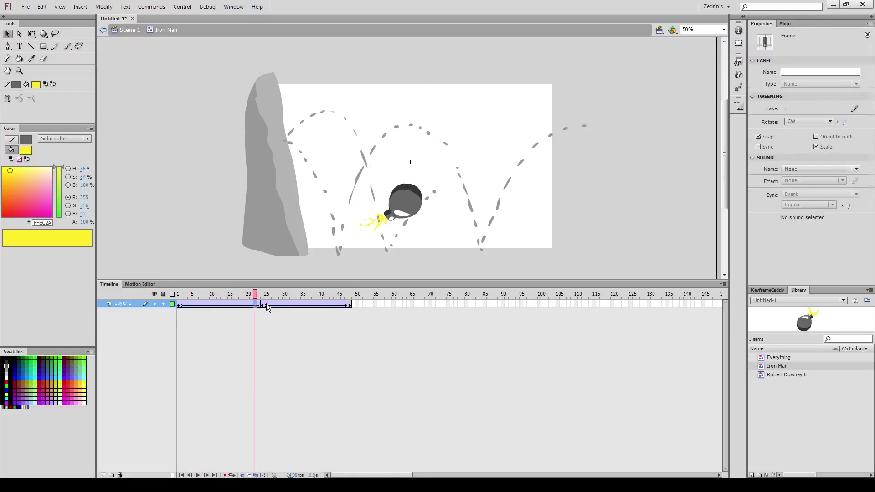
click(854, 109)
click(397, 158)
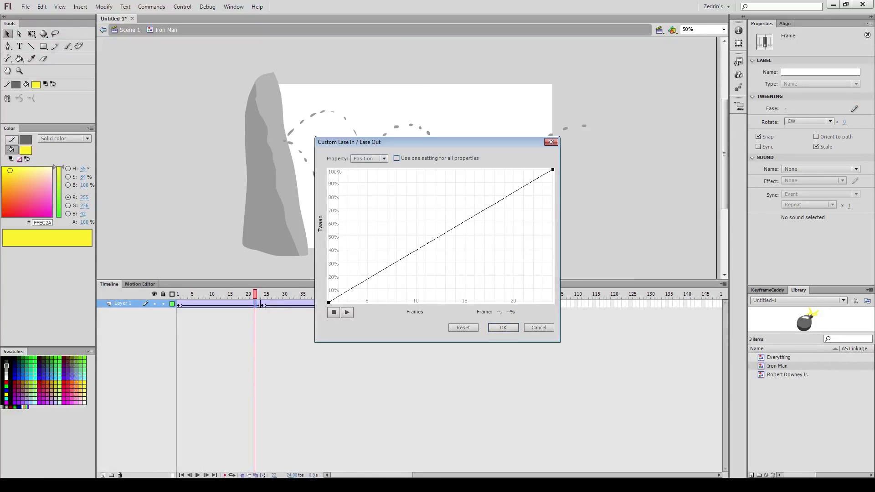
click(328, 303)
drag(403, 258, 504, 302)
click(552, 169)
drag(478, 213, 533, 234)
click(504, 327)
key(Return)
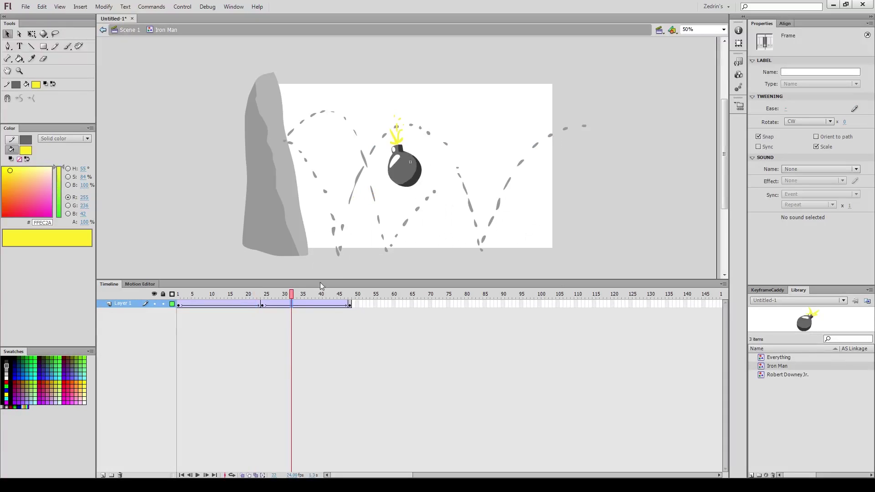
Give the second tween separate easing per property and shape its Position curve to start fast and slow down towards frame 48
click(852, 111)
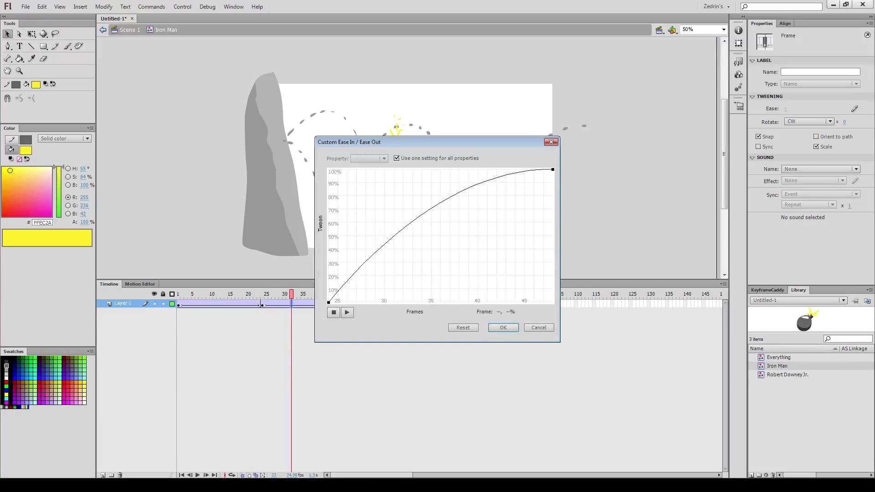
click(396, 159)
click(329, 303)
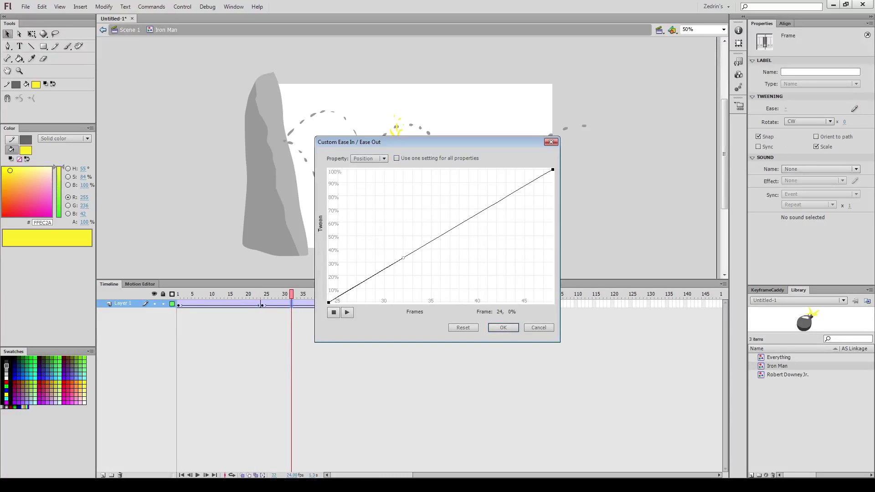
drag(395, 263, 379, 187)
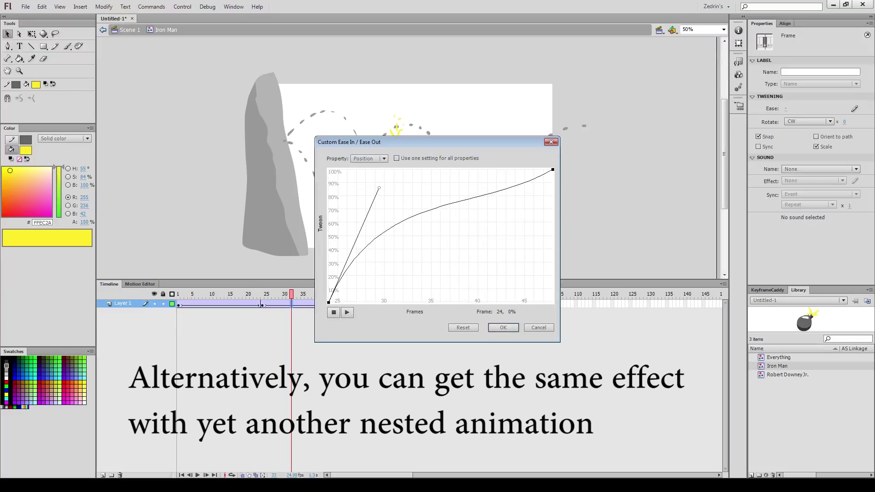
click(553, 169)
drag(478, 213, 438, 169)
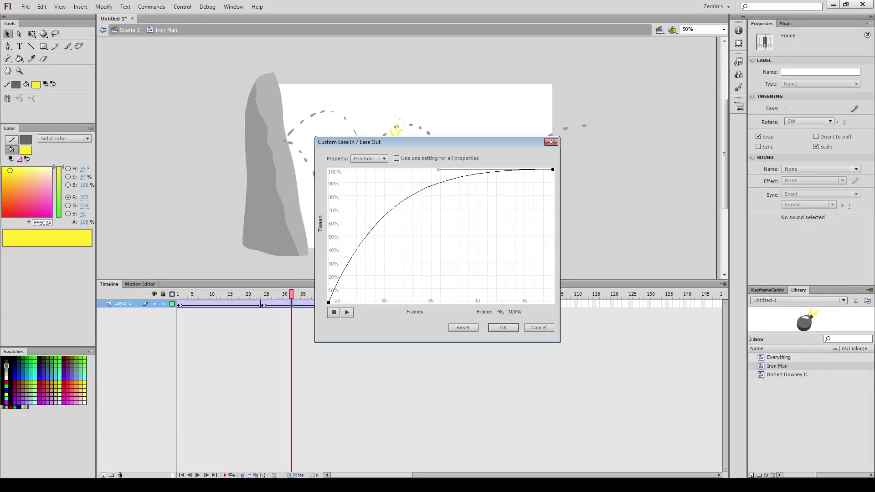
click(503, 327)
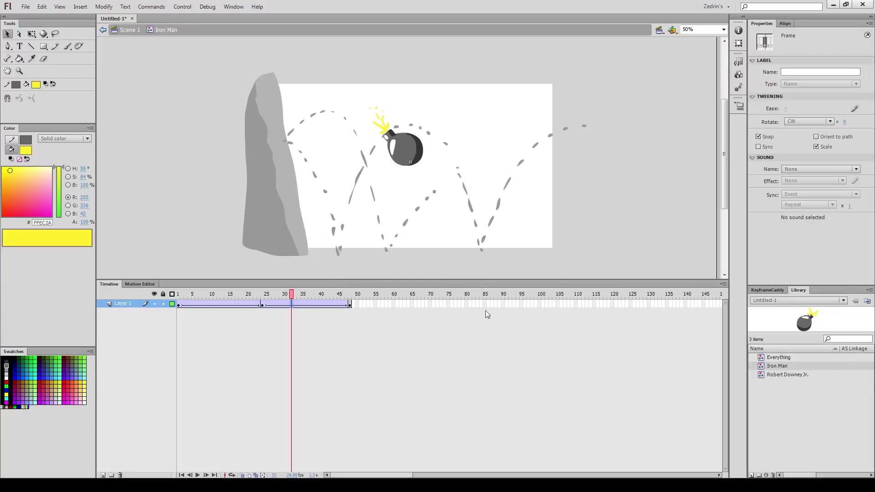
Scrub the bounce back to frame 1, return to Scene 1, and play the full animation
drag(310, 305, 143, 335)
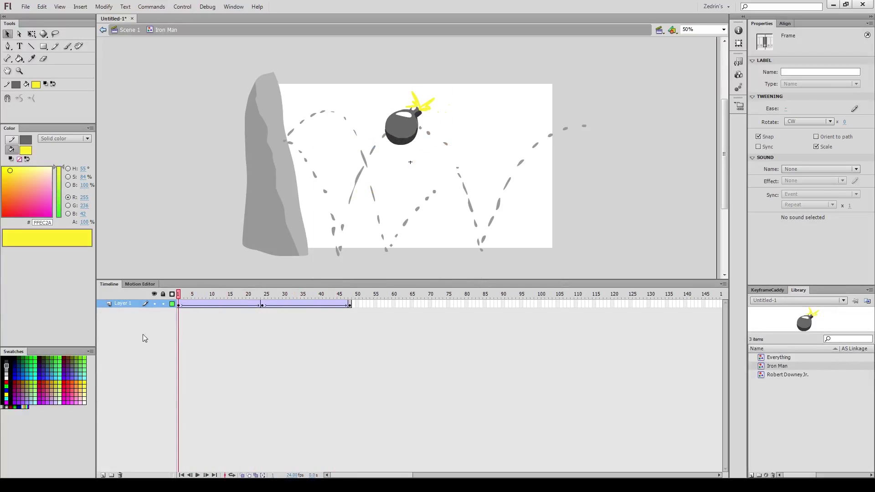
click(130, 33)
key(Return)
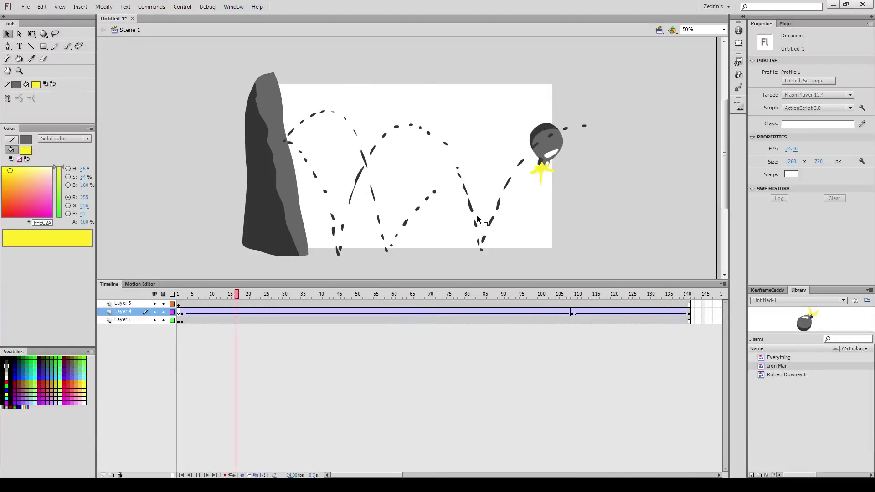
Extend Layer 1 to frame 225, insert a blank keyframe at frame 142 of Layer 4, and extend it to frame 225
click(691, 313)
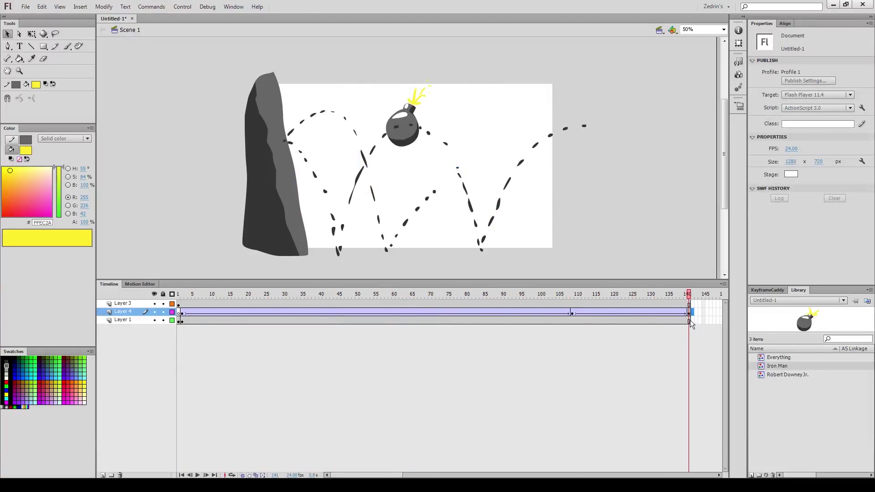
drag(692, 321, 729, 329)
key(F5)
click(420, 313)
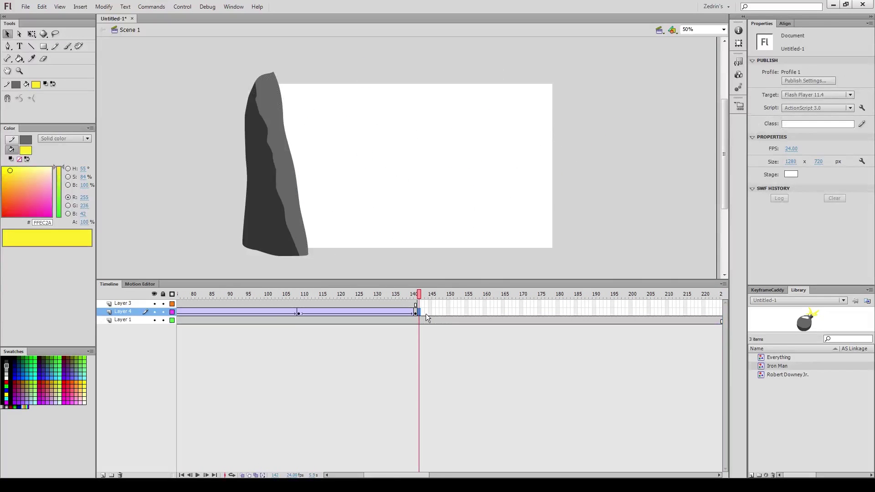
key(F7)
drag(721, 313, 647, 309)
key(F5)
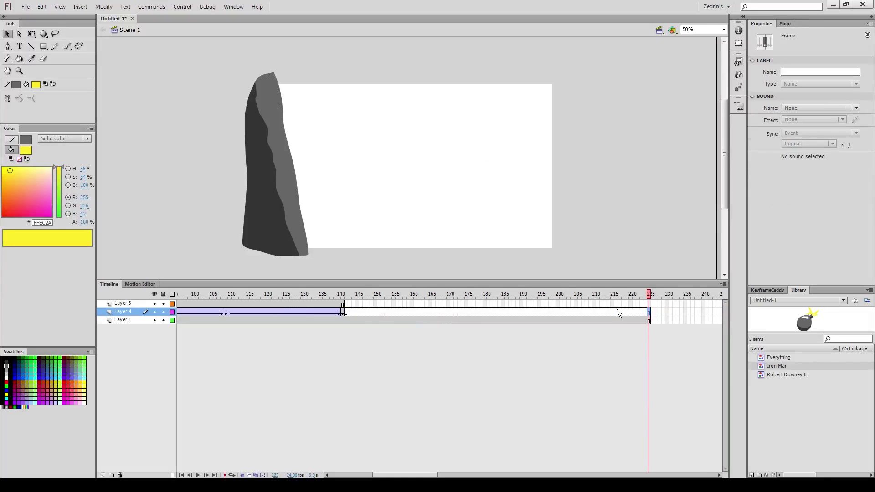
Split Layer 4's blank span after frame 141 into blank keyframes every two frames with the Tween2Keys command, and go to frame 143
double_click(617, 310)
click(158, 10)
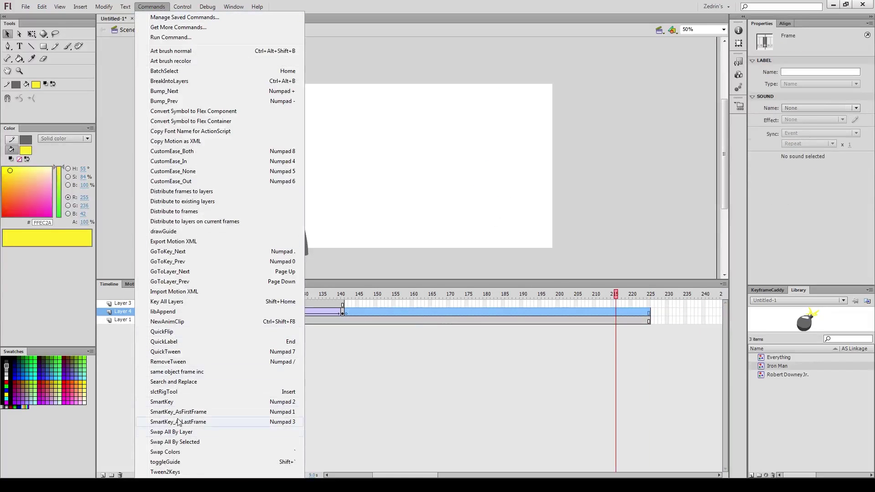
click(187, 471)
click(350, 316)
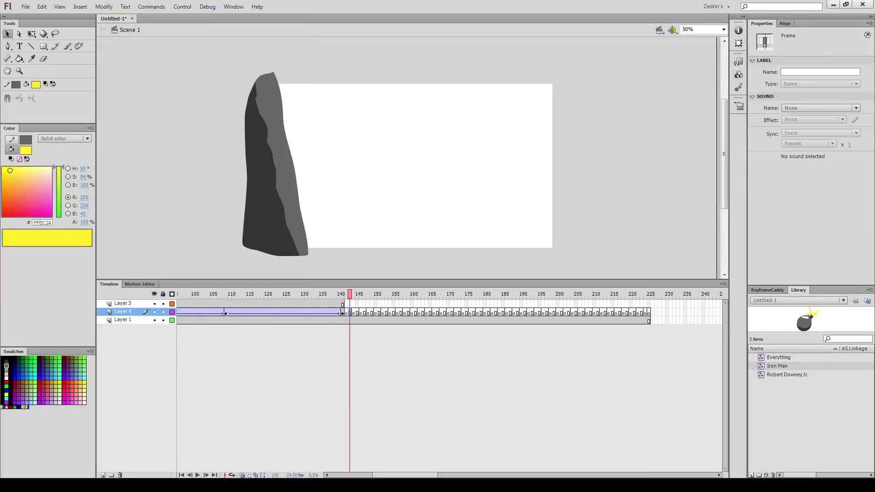
Turn on onion skinning and, on frame 142 of Layer 4, brush dark grey fragments and shards over the ghosted bomb
click(243, 476)
click(346, 314)
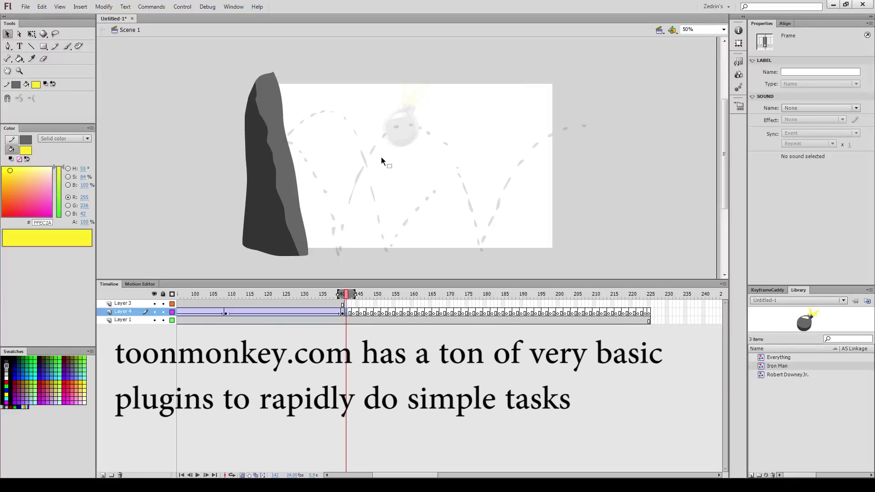
key(b)
key(x)
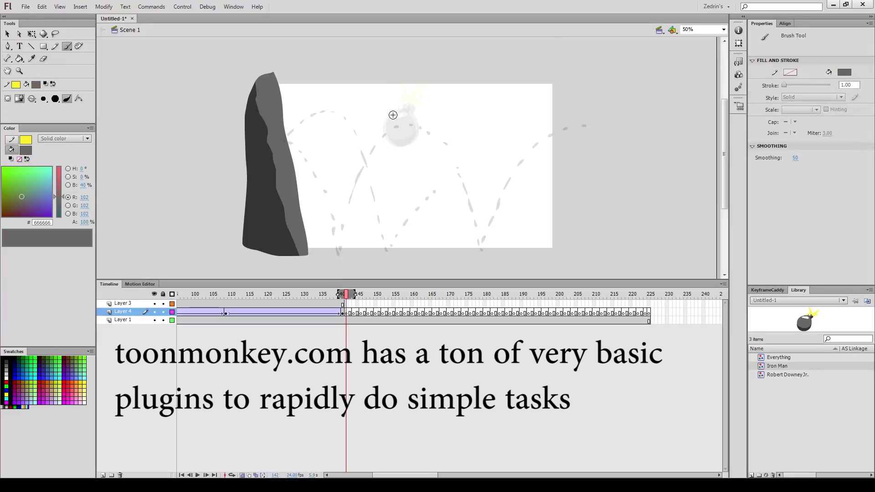
mouse_move(392, 112)
mouse_down()
mouse_move(381, 132)
mouse_move(400, 126)
mouse_up()
key(z)
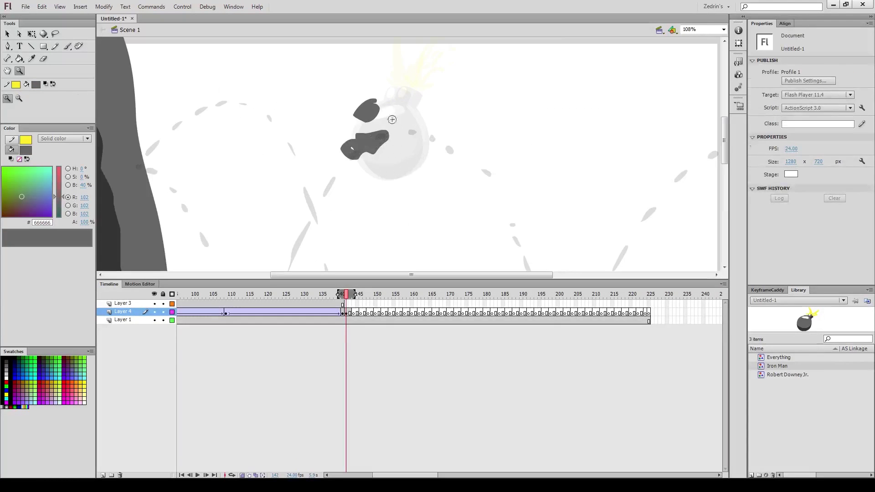
key(b)
mouse_move(388, 153)
mouse_down()
mouse_move(373, 160)
mouse_move(387, 179)
mouse_move(423, 171)
mouse_up()
click(396, 138)
mouse_move(428, 128)
mouse_down()
mouse_move(456, 114)
mouse_move(433, 120)
mouse_up()
mouse_move(409, 93)
mouse_down()
mouse_move(406, 112)
mouse_move(412, 96)
mouse_up()
mouse_move(467, 69)
mouse_down()
mouse_move(436, 87)
mouse_move(460, 80)
mouse_move(445, 89)
mouse_up()
mouse_move(415, 133)
mouse_down()
mouse_move(407, 140)
mouse_move(422, 142)
mouse_up()
mouse_move(380, 83)
mouse_down()
mouse_move(391, 106)
mouse_move(396, 91)
mouse_up()
key(e)
drag(468, 71, 455, 94)
key(b)
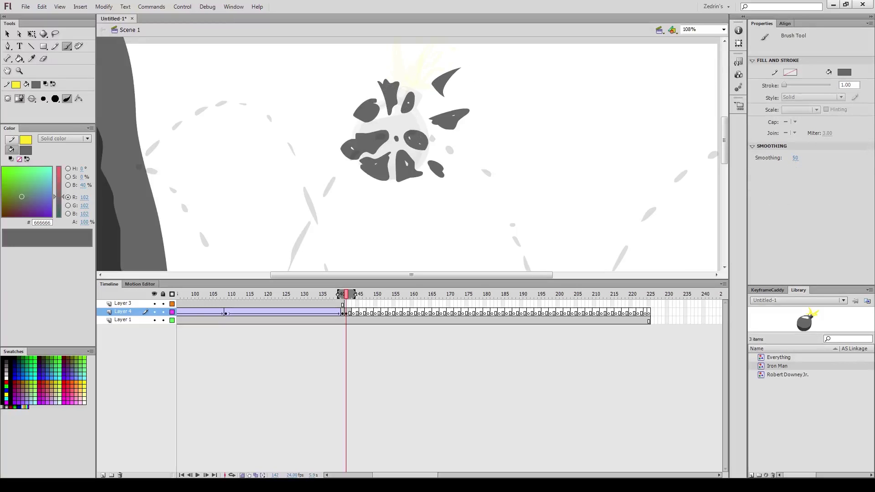
click(387, 123)
On frame 144, brush smaller dark grey fragments flying outward from the previous frame's shard positions
key(.)
key(period)
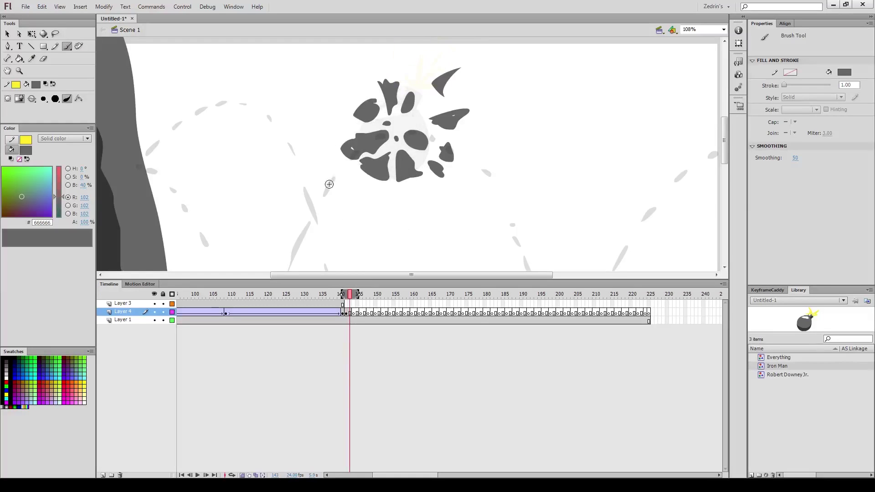
key(period)
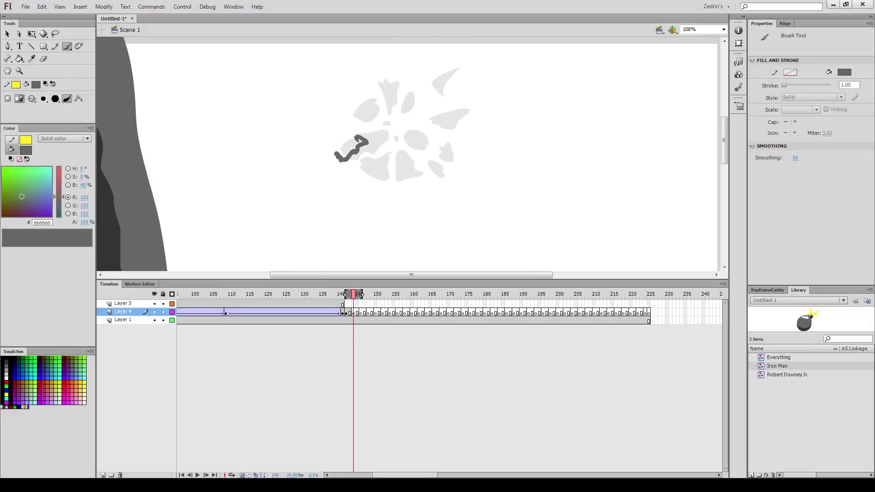
drag(362, 183, 376, 168)
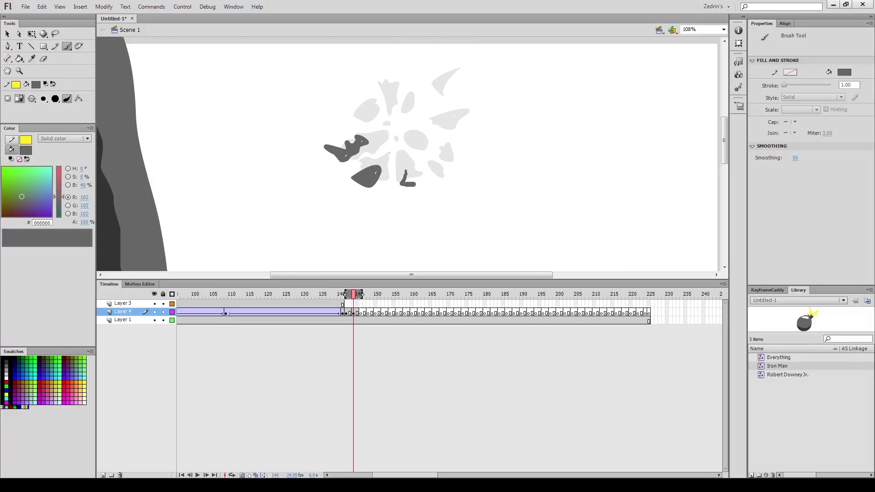
drag(450, 207, 457, 201)
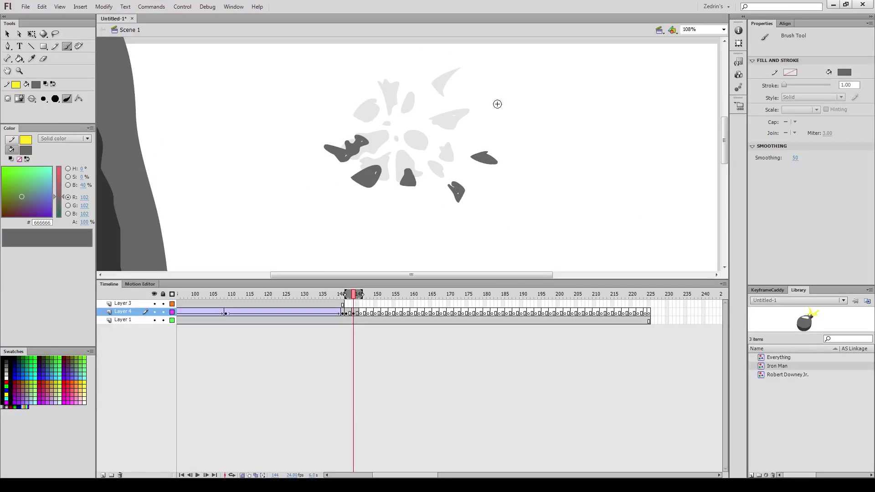
drag(457, 82, 420, 158)
drag(429, 140, 437, 132)
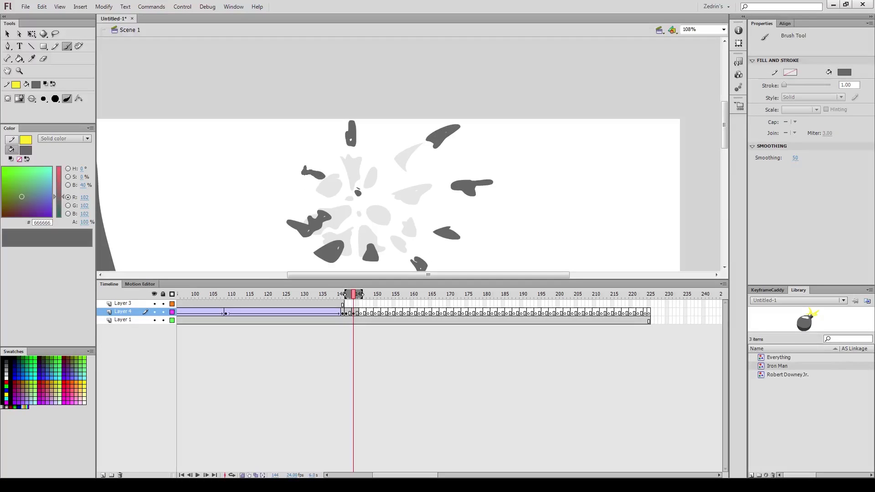
drag(250, 167, 254, 163)
drag(292, 265, 283, 204)
On frame 146, paint the grey fragments smaller and farther out than their onion-skinned positions
key(comma)
key(period)
key(period)
key(period)
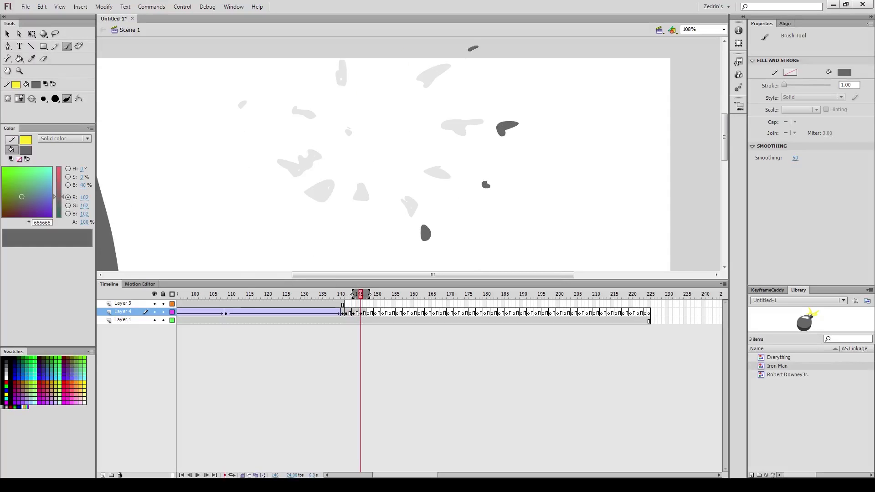
drag(241, 104, 296, 115)
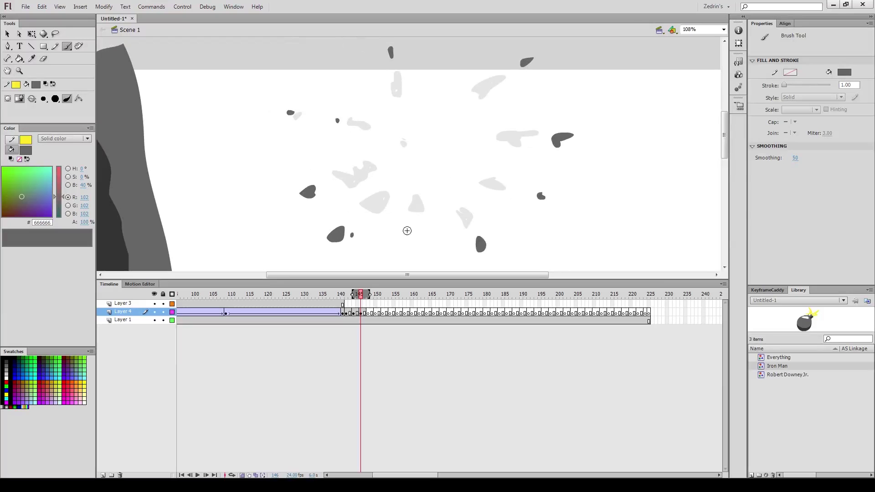
drag(454, 235, 381, 156)
On frame 148, brush the fragments as small grey flecks spread farther from the blast centre
key(period)
key(period)
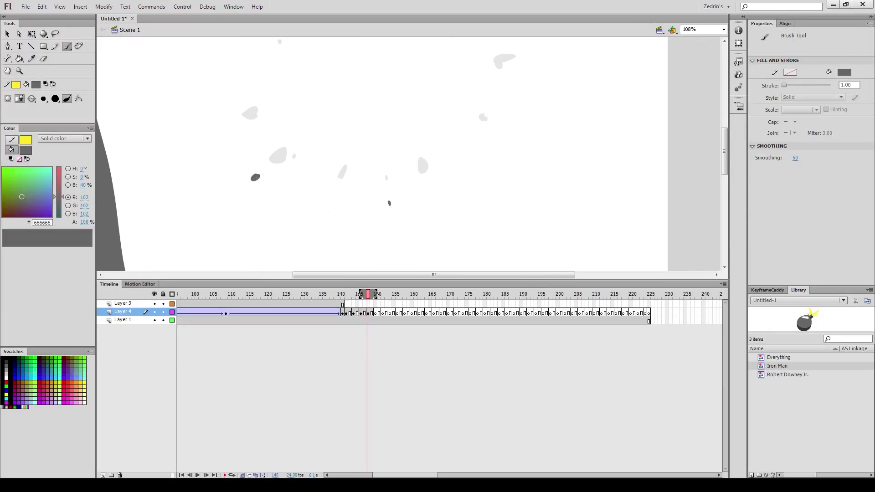
drag(516, 142, 493, 218)
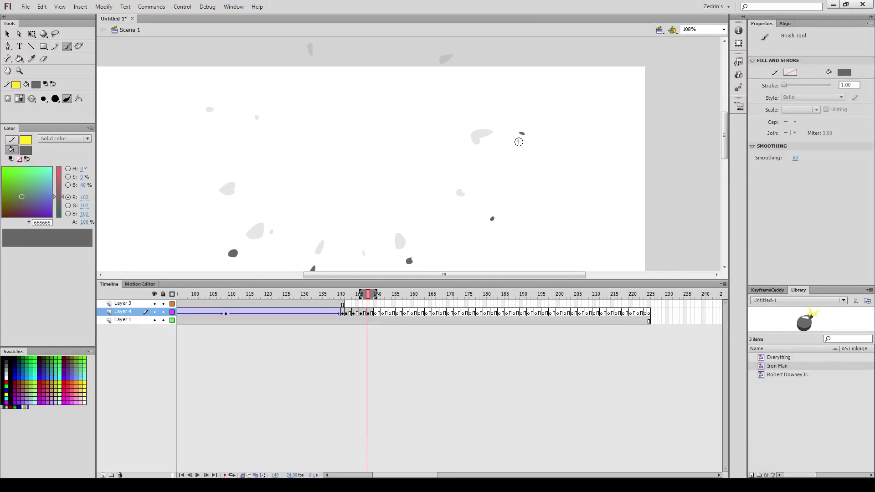
drag(498, 39, 496, 43)
drag(336, 119, 415, 148)
drag(267, 235, 273, 239)
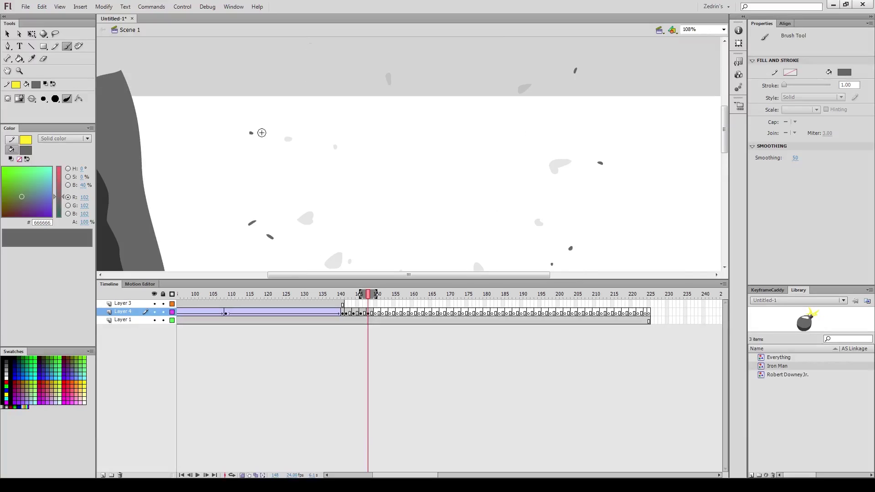
drag(324, 219, 323, 153)
On frame 150, paint tiny grey specks farther out along the fragments' paths
key(period)
key(period)
drag(293, 235, 299, 199)
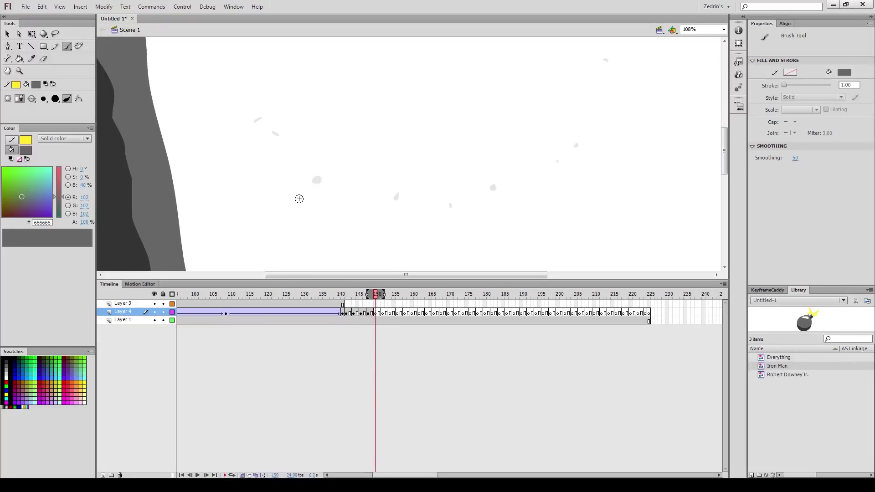
drag(518, 156, 492, 251)
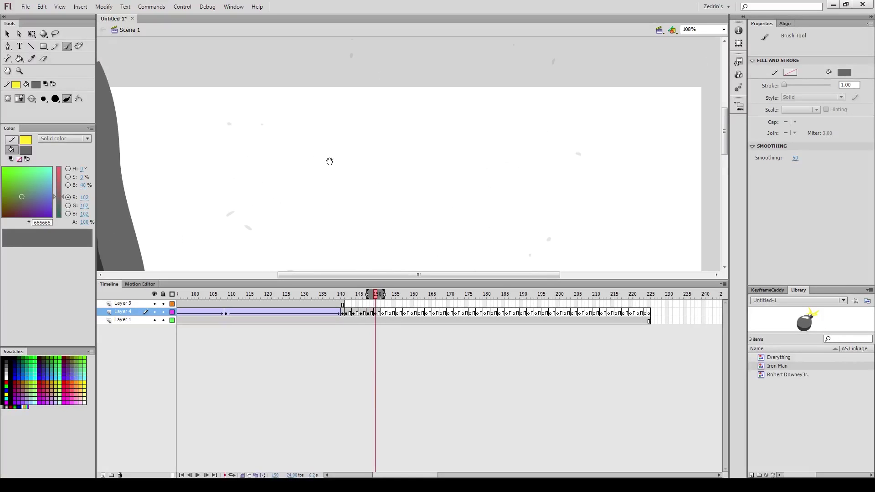
drag(330, 161, 383, 37)
On frame 152, dot the last tiny grey specks at the outer edge of the explosion
key(period)
key(period)
click(300, 200)
drag(459, 130, 369, 263)
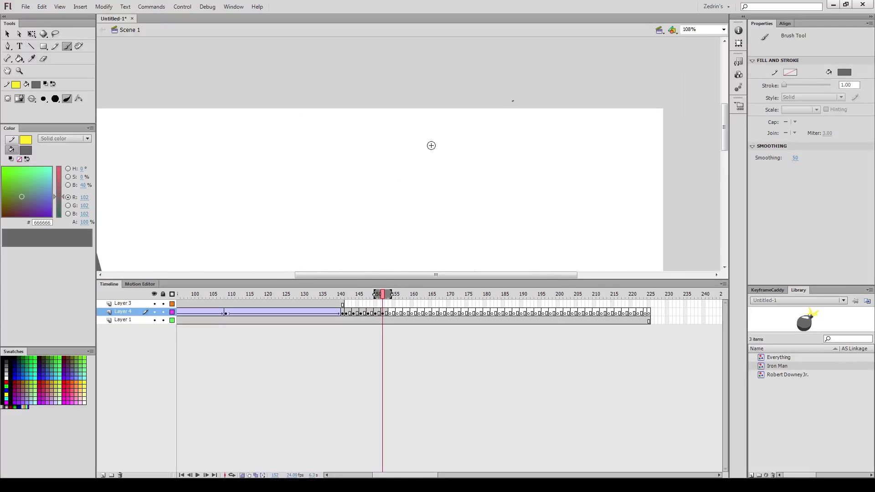
drag(313, 243, 354, 134)
Return to frame 142 and set the brush to paint behind the existing artwork with the yellow fill
key(period)
key(period)
key(comma)
key(comma)
key(comma)
key(comma)
key(comma)
key(comma)
key(comma)
key(comma)
key(comma)
key(comma)
key(comma)
key(comma)
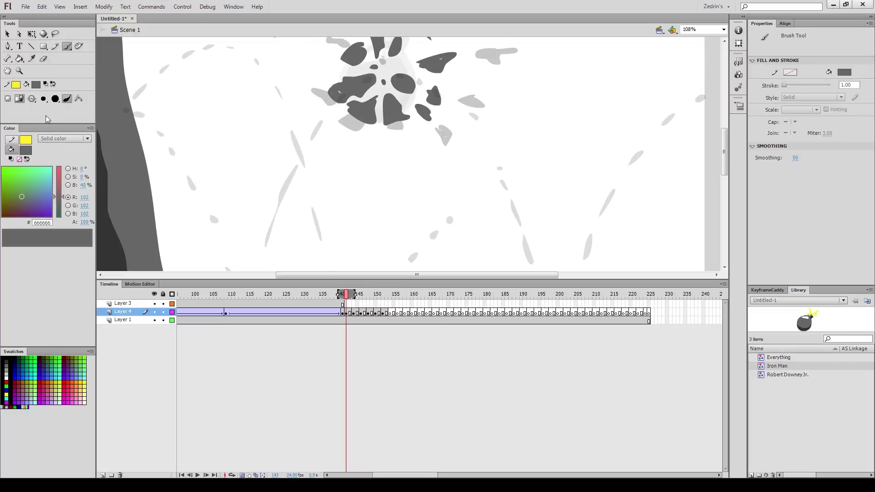
click(31, 98)
click(59, 119)
scroll(360, 181, up, 3)
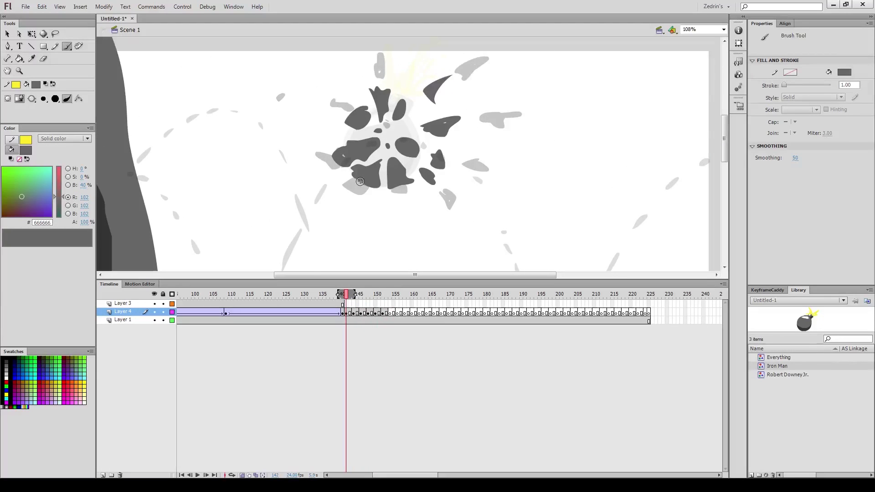
key(x)
Outline a lumpy yellow flame cloud behind the upper-left shards on frame 142 and fill it
drag(389, 89, 349, 166)
key(ctrl+z)
mouse_move(391, 97)
mouse_down()
mouse_move(353, 126)
mouse_move(367, 158)
mouse_move(363, 83)
mouse_move(385, 136)
mouse_up()
key(ctrl+z)
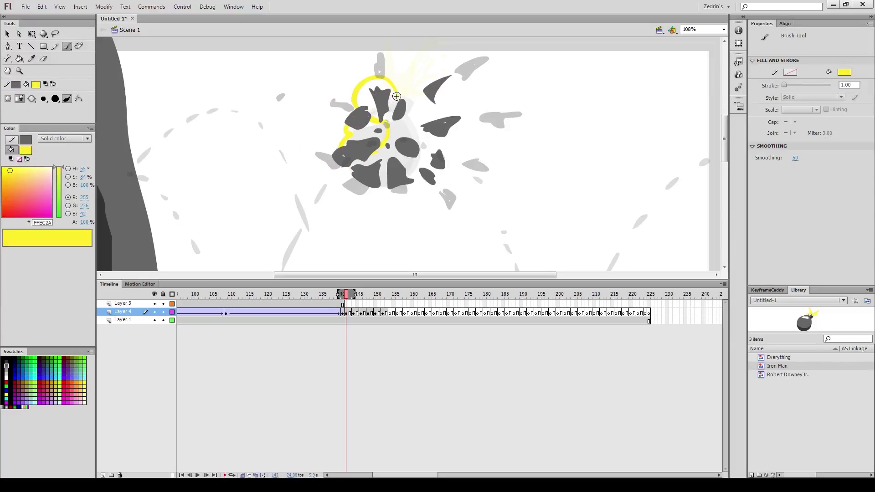
key(k)
click(365, 131)
click(363, 102)
key(b)
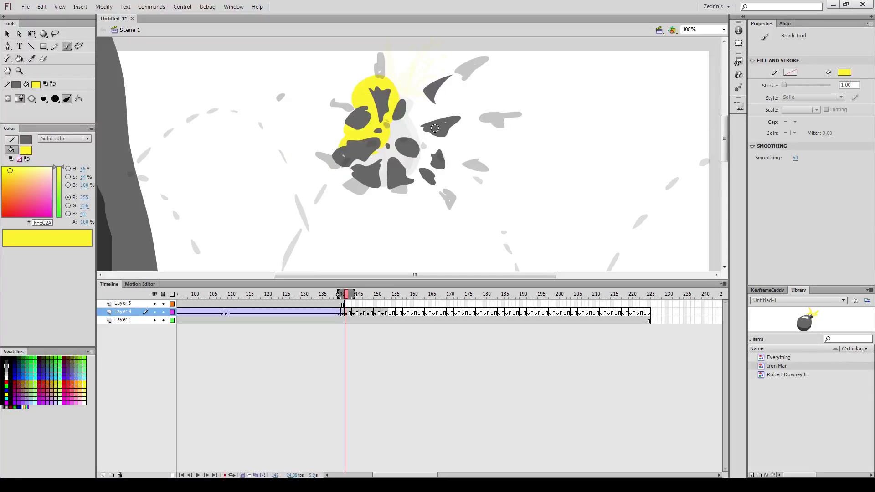
Paint and fill two more yellow flame clouds behind the lower-right and upper-right shards on frame 142
mouse_move(443, 140)
mouse_down()
mouse_move(412, 173)
mouse_move(436, 140)
mouse_up()
key(k)
click(414, 163)
key(b)
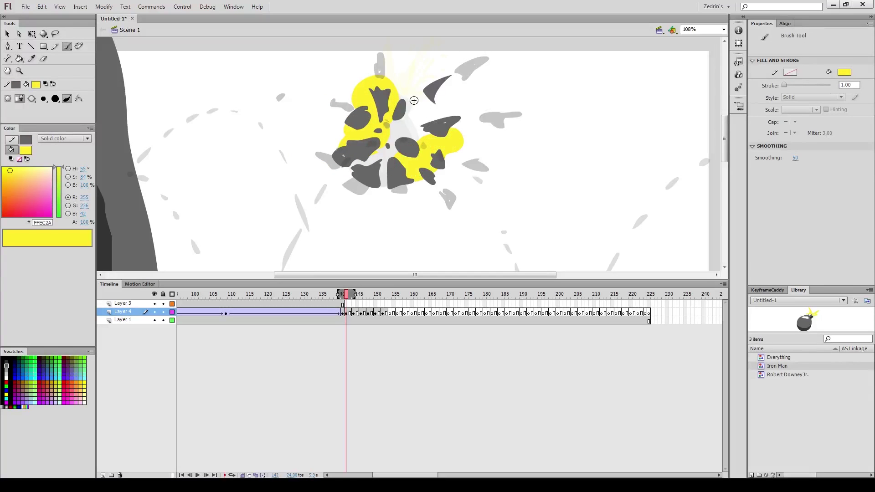
mouse_move(422, 89)
mouse_down()
mouse_move(301, 146)
mouse_move(371, 114)
mouse_move(437, 59)
mouse_move(438, 112)
mouse_up()
key(k)
click(415, 109)
On frame 144, outline larger yellow flame clouds and a downward spike behind the fragments, and fill the clouds
key(period)
key(period)
key(b)
mouse_move(461, 145)
mouse_down()
mouse_move(412, 177)
mouse_move(470, 155)
mouse_up()
mouse_move(394, 159)
mouse_down()
mouse_move(408, 239)
mouse_move(397, 180)
mouse_up()
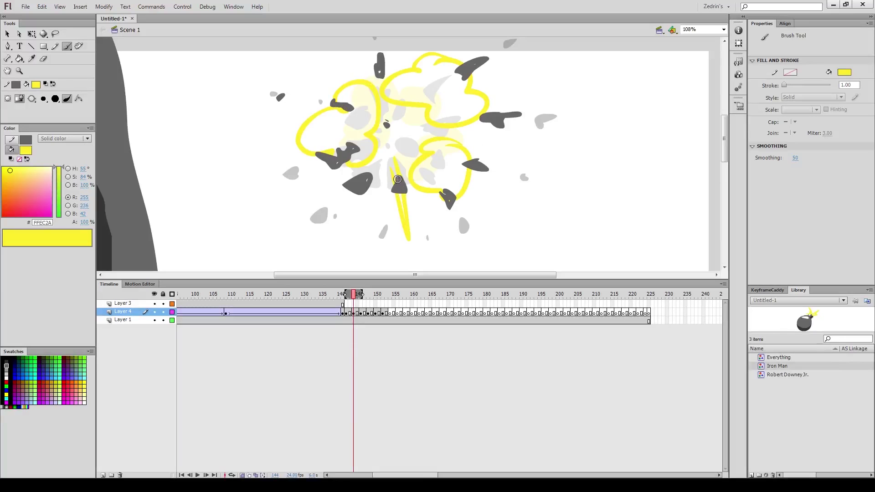
key(k)
click(446, 175)
click(449, 96)
click(324, 131)
Add thin yellow streaks shooting up, down-left and right from the explosion's centre on frame 144
key(b)
drag(375, 140, 367, 224)
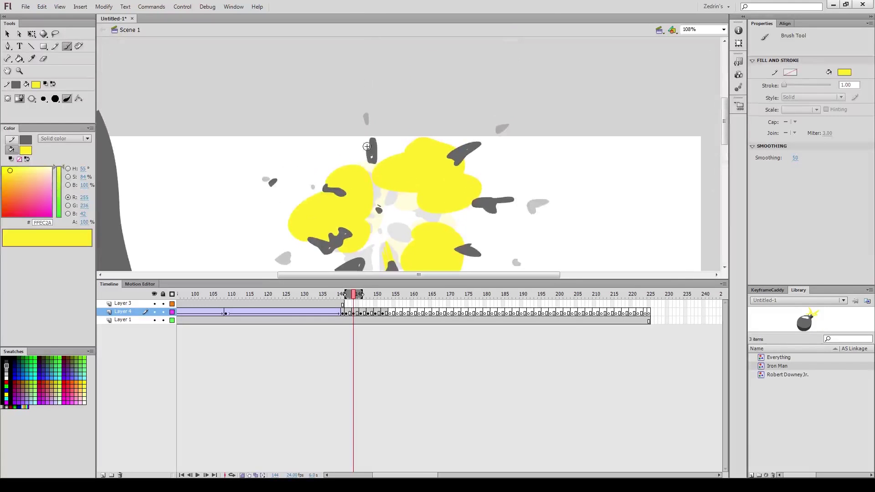
drag(368, 172, 366, 138)
drag(390, 211, 365, 97)
drag(344, 126, 331, 135)
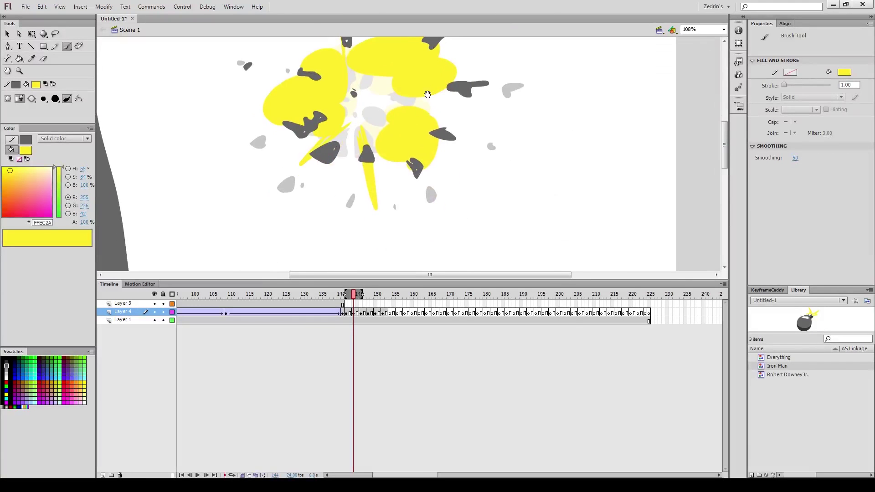
drag(428, 94, 404, 129)
mouse_move(394, 132)
mouse_down()
mouse_move(459, 135)
mouse_move(394, 139)
mouse_up()
drag(395, 136, 441, 159)
On frame 146, paint and fill the left yellow flame cloud farther out, with a streak above it
key(period)
key(period)
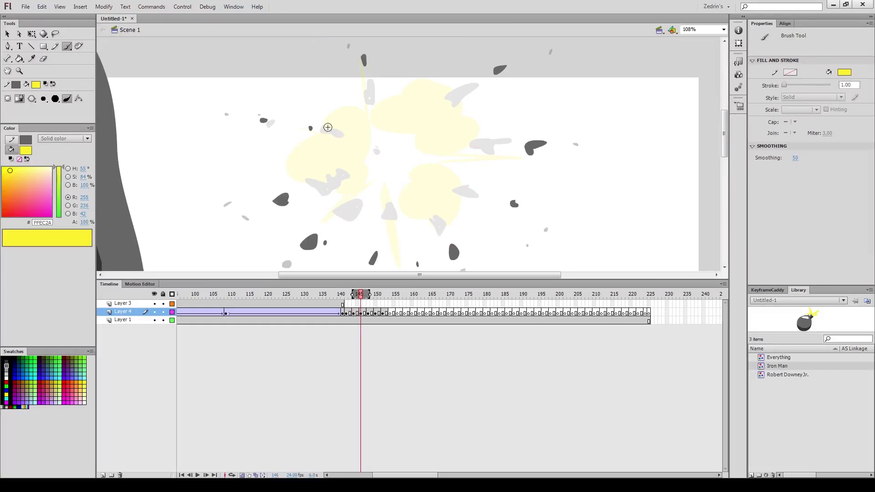
drag(327, 124, 334, 133)
mouse_move(319, 127)
mouse_down()
mouse_move(282, 139)
mouse_move(319, 168)
mouse_move(298, 140)
mouse_move(334, 165)
mouse_move(298, 186)
mouse_up()
key(ctrl+z)
key(k)
click(326, 178)
key(b)
drag(331, 130, 310, 134)
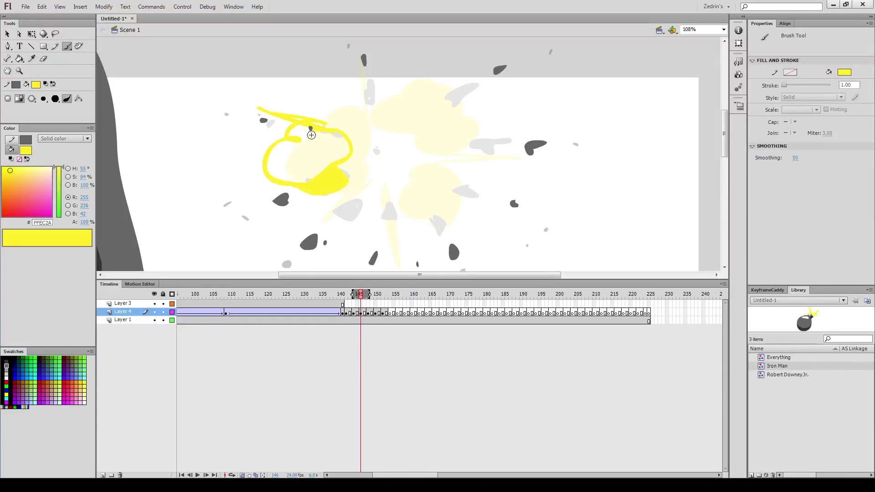
key(k)
click(312, 160)
drag(340, 178, 334, 141)
Brush long yellow streaks below the blast on frame 146, and outline and fill the lower-right flame cloud
key(b)
mouse_move(368, 162)
mouse_down()
mouse_move(399, 259)
mouse_move(400, 250)
mouse_up()
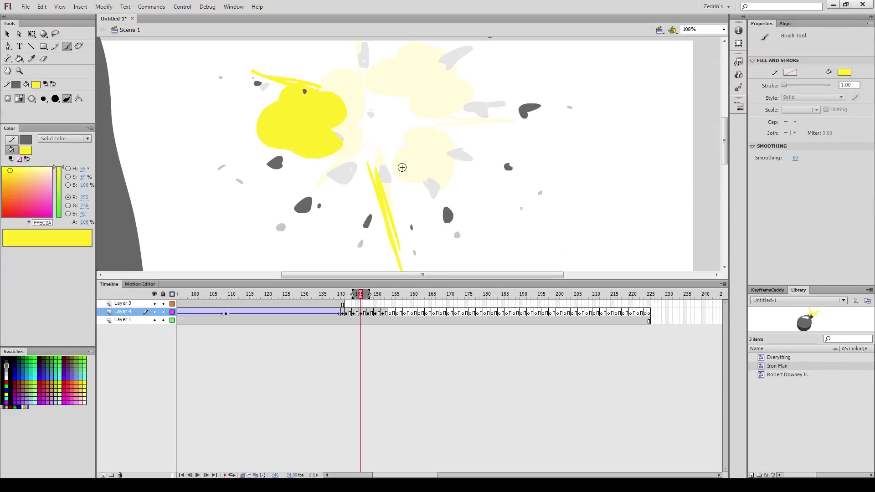
mouse_move(403, 159)
mouse_down()
mouse_move(446, 160)
mouse_move(431, 149)
mouse_move(395, 163)
mouse_up()
key(ctrl+z)
mouse_move(458, 183)
mouse_down()
mouse_move(463, 117)
mouse_move(412, 174)
mouse_up()
key(k)
click(428, 153)
click(401, 175)
drag(428, 106, 408, 164)
Complete the large upper yellow flame cloud on frame 146 and fill its remaining gap
key(b)
mouse_move(339, 135)
mouse_down()
mouse_move(401, 89)
mouse_move(346, 141)
mouse_up()
key(k)
click(362, 109)
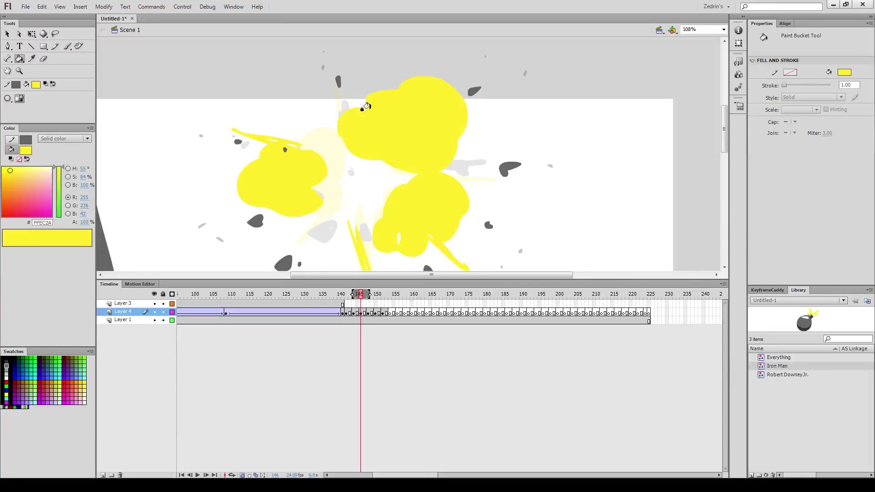
scroll(367, 107, up, 1)
Paint long yellow streaks shooting up, right, upper-right and lower-left from the blast on frame 146
key(b)
mouse_move(354, 77)
mouse_down()
mouse_move(361, 175)
mouse_move(363, 166)
mouse_up()
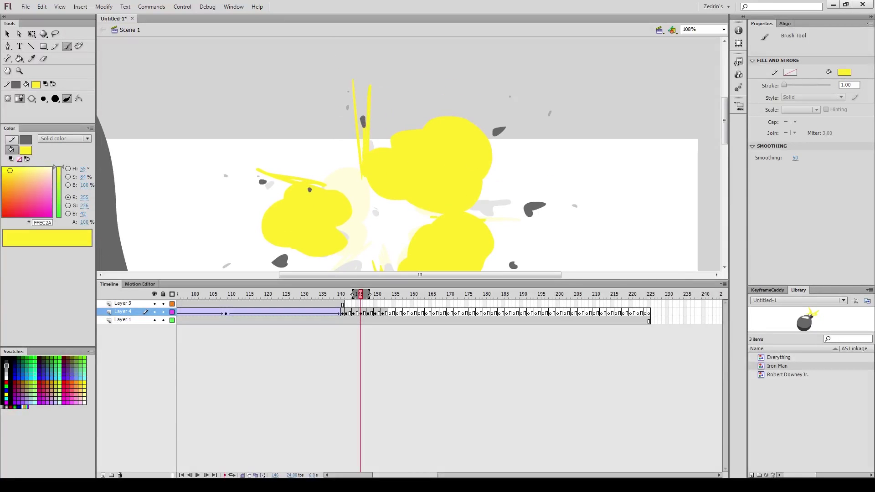
drag(485, 220, 586, 217)
drag(467, 212, 523, 206)
drag(471, 123, 528, 84)
mouse_move(329, 228)
mouse_down()
mouse_move(401, 137)
mouse_move(357, 229)
mouse_up()
key(ctrl+z)
drag(429, 143, 338, 225)
drag(394, 171, 358, 176)
On frame 148, outline the left and upper yellow flame clouds and add thin streaks beside them
key(period)
key(period)
mouse_move(348, 112)
mouse_down()
mouse_move(360, 187)
mouse_move(317, 138)
mouse_up()
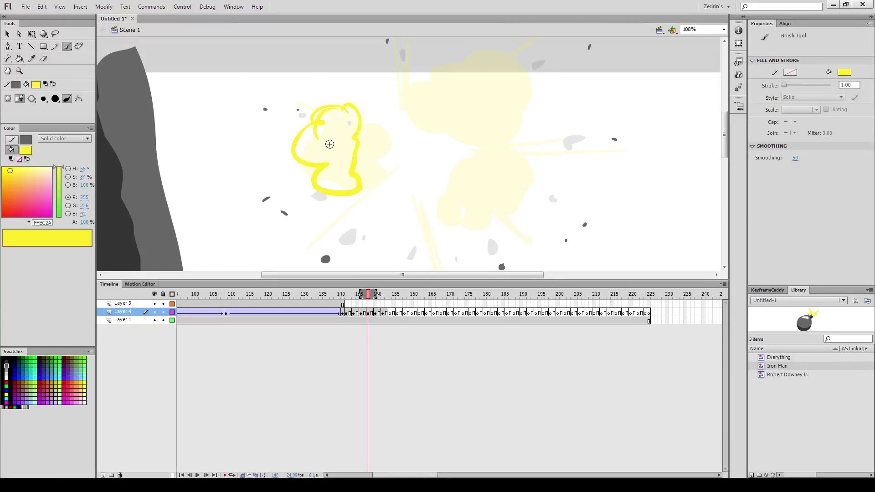
mouse_move(392, 131)
mouse_down()
mouse_move(424, 169)
mouse_move(318, 130)
mouse_up()
drag(433, 140, 421, 183)
mouse_move(430, 83)
mouse_down()
mouse_move(420, 164)
mouse_move(488, 192)
mouse_move(528, 181)
mouse_up()
mouse_move(424, 155)
mouse_down()
mouse_move(508, 137)
mouse_move(523, 200)
mouse_up()
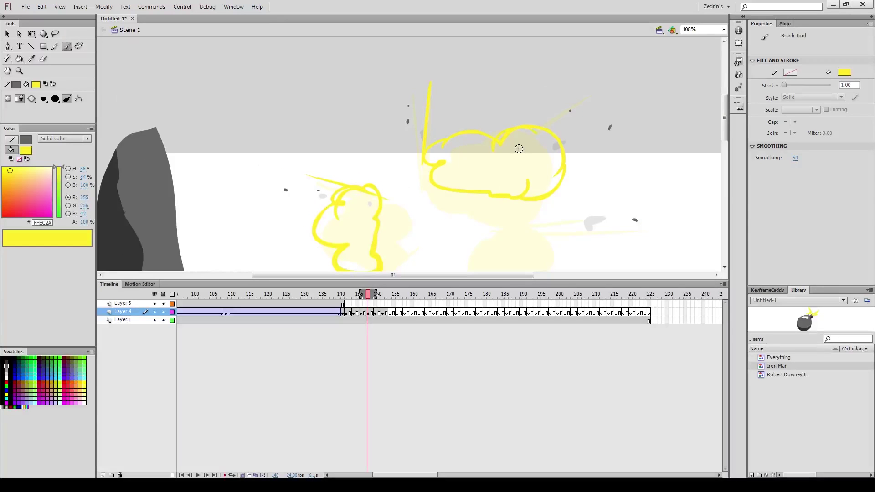
Fill the upper flame cloud on frame 148 with yellow and brush a streak off its upper-right side
key(l)
key(k)
click(501, 162)
key(b)
drag(533, 131, 576, 95)
Paint and fill the lower-right yellow flame cloud on frame 148, with streaks extending from it
mouse_move(548, 238)
mouse_down()
mouse_move(456, 158)
mouse_move(451, 223)
mouse_up()
mouse_move(437, 151)
mouse_down()
mouse_move(456, 203)
mouse_move(434, 132)
mouse_up()
key(k)
click(449, 185)
key(b)
drag(425, 197, 456, 214)
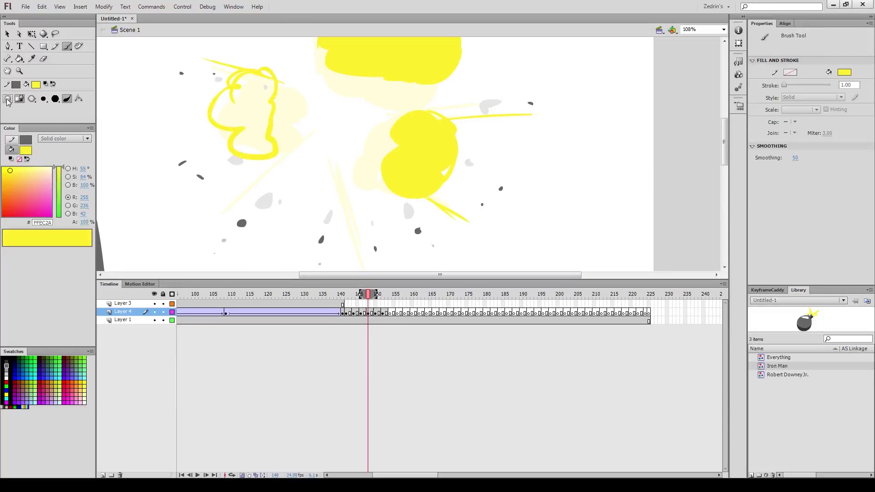
drag(347, 162, 390, 246)
ctrl+click(370, 226)
key(ctrl+z)
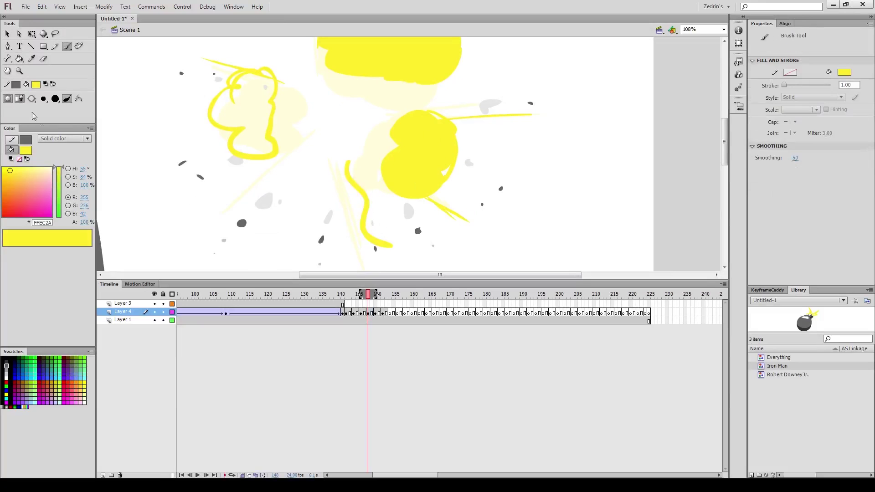
key(ctrl+z)
Paint a thin streak below the blast on frame 148 and add a filled yellow lobe to the lower-right flame cloud's lower left
drag(354, 191, 362, 150)
drag(348, 117, 368, 244)
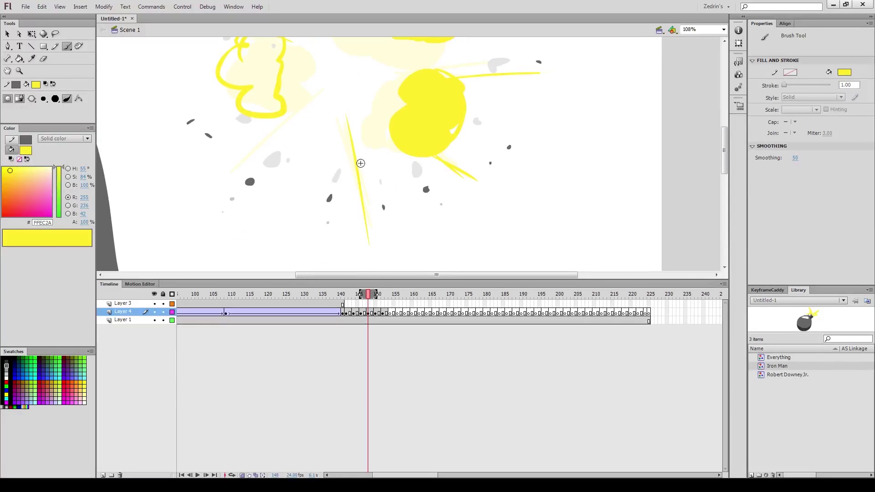
key(ctrl+z)
mouse_move(353, 147)
mouse_down()
mouse_move(374, 249)
mouse_move(413, 158)
mouse_up()
drag(369, 141, 388, 129)
key(k)
click(395, 160)
key(b)
Brush a long streak toward the lower left on frame 148 and fill the left flame cloud with yellow
drag(288, 115, 205, 187)
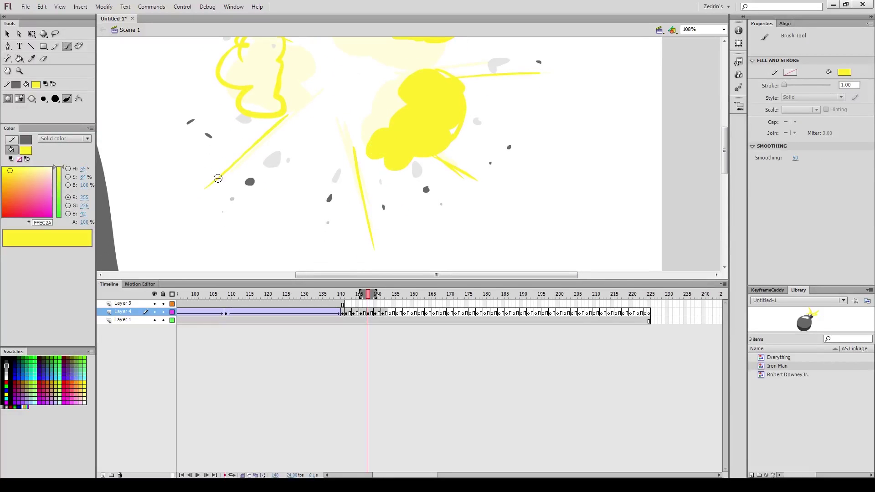
mouse_move(264, 77)
mouse_down()
mouse_move(285, 174)
mouse_move(278, 144)
mouse_move(293, 92)
mouse_move(318, 167)
mouse_up()
key(k)
click(284, 176)
key(b)
On frame 150, outline a shrunken lower puff of the left flame and fill it with yellow
key(.)
key(.)
mouse_move(336, 110)
mouse_down()
mouse_move(318, 135)
mouse_move(329, 108)
mouse_up()
drag(315, 160, 324, 204)
key(k)
click(319, 188)
Close the outline of the left flame's round upper puff on frame 150 and fill it with yellow
key(b)
key(k)
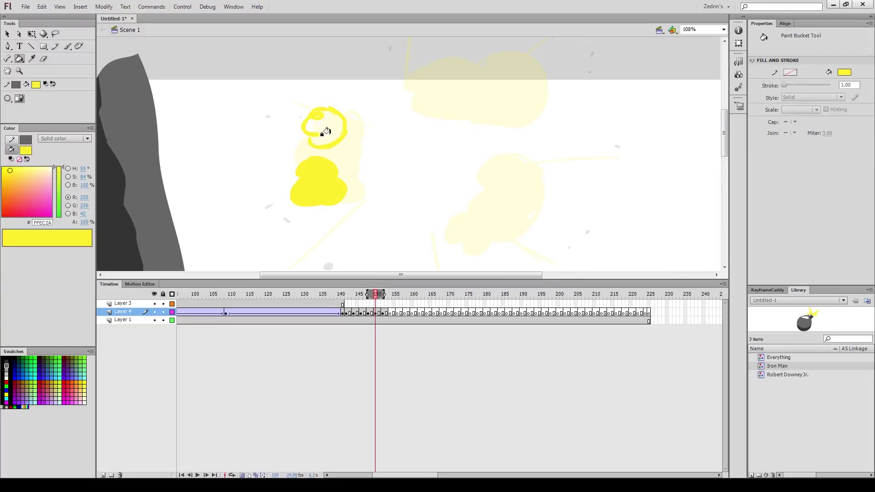
key(b)
drag(315, 134, 312, 141)
key(k)
key(b)
key(k)
click(319, 131)
Outline a smaller upper flame cloud on frame 150 inside the previous frame's shape and fill it with yellow
key(b)
mouse_move(418, 65)
mouse_down()
mouse_move(349, 125)
mouse_move(477, 133)
mouse_up()
key(ctrl+z)
mouse_move(412, 116)
mouse_down()
mouse_move(473, 114)
mouse_move(427, 163)
mouse_up()
mouse_move(381, 111)
mouse_down()
mouse_move(415, 119)
mouse_move(430, 164)
mouse_up()
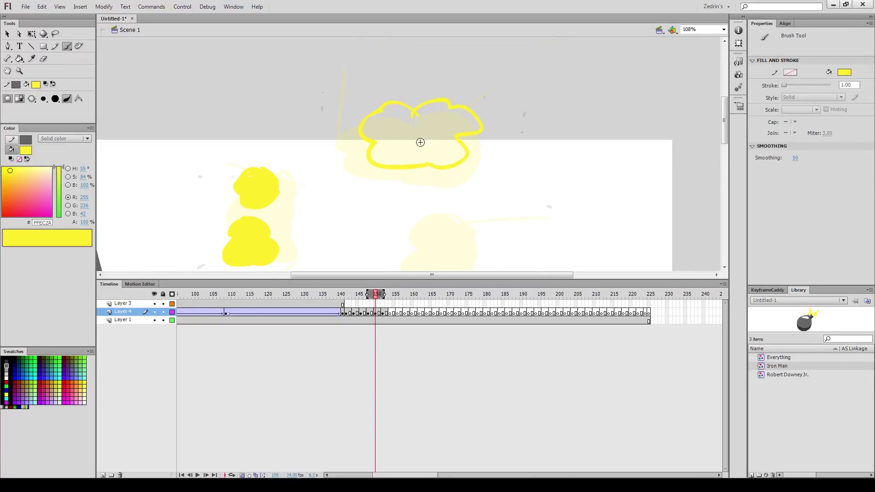
key(k)
click(412, 146)
Outline a smaller lower-right flame cloud on frame 150 and fill it with yellow
key(b)
mouse_move(463, 233)
mouse_down()
mouse_move(445, 127)
mouse_move(416, 201)
mouse_move(463, 160)
mouse_up()
drag(450, 120, 443, 182)
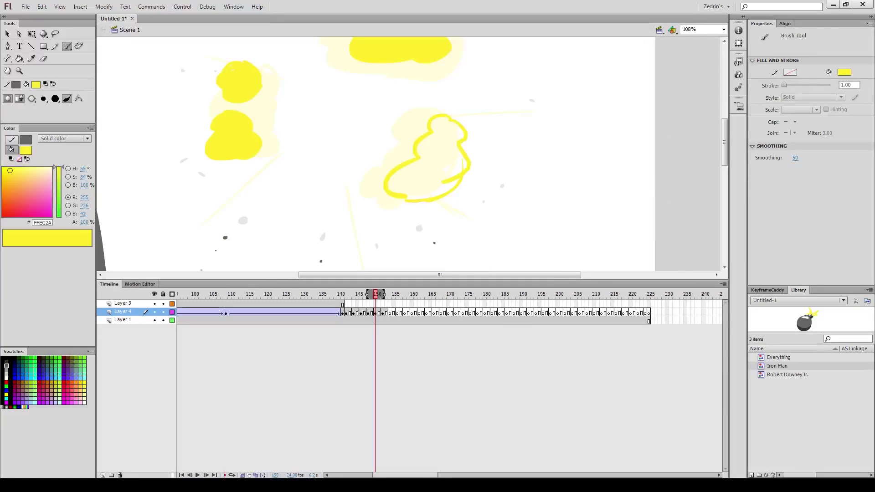
key(k)
click(426, 181)
drag(290, 189, 343, 136)
Brush short streaks off the lower-right cloud, below the blast and toward the lower left on frame 150
key(b)
drag(495, 144, 535, 160)
drag(503, 65, 560, 47)
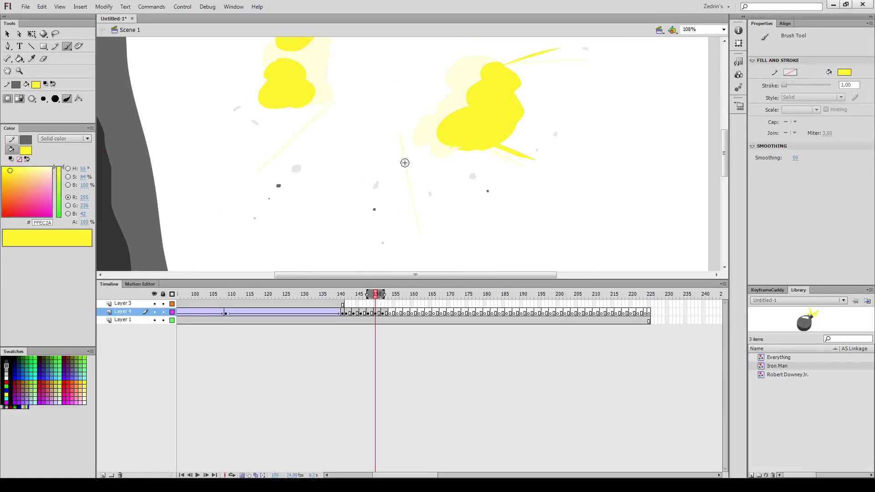
drag(407, 158, 415, 199)
drag(303, 115, 246, 181)
Paint two small yellow puffs and short lower-left streaks for the left flame on frame 152
mouse_move(286, 94)
mouse_down()
mouse_move(332, 138)
mouse_move(317, 145)
mouse_move(319, 114)
mouse_up()
key(period)
key(period)
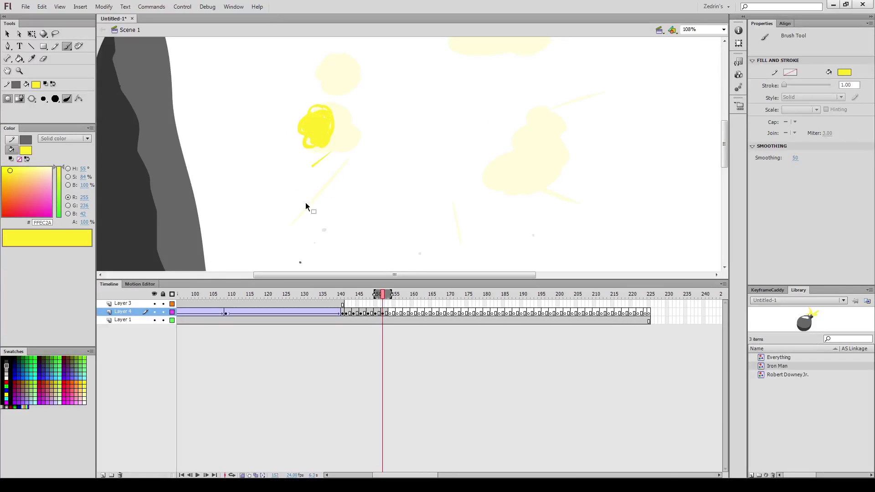
scroll(331, 136, up, 3)
mouse_move(319, 139)
mouse_down()
mouse_move(323, 155)
mouse_move(334, 146)
mouse_up()
Paint the upper flame on frame 152 as two separate yellow puffs, switching to the largest brush size
mouse_move(489, 68)
mouse_down()
mouse_move(479, 88)
mouse_move(486, 96)
mouse_up()
click(43, 99)
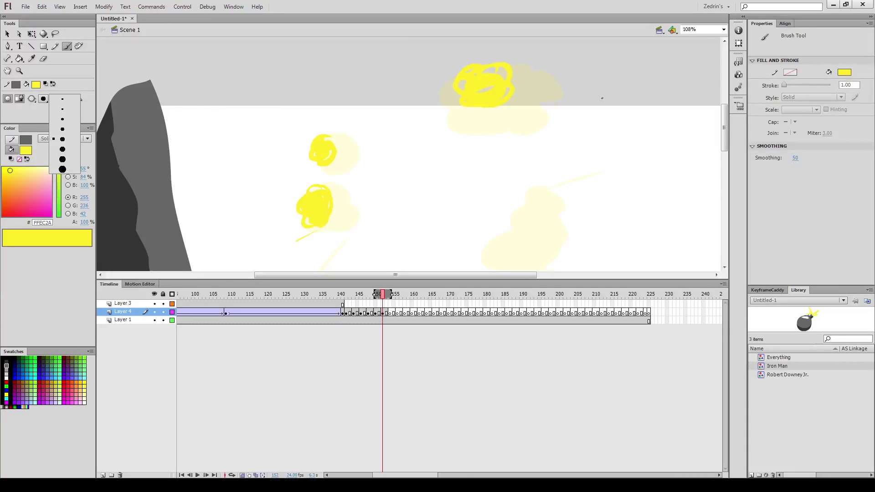
click(63, 169)
mouse_move(547, 79)
mouse_down()
mouse_move(531, 98)
mouse_move(549, 109)
mouse_up()
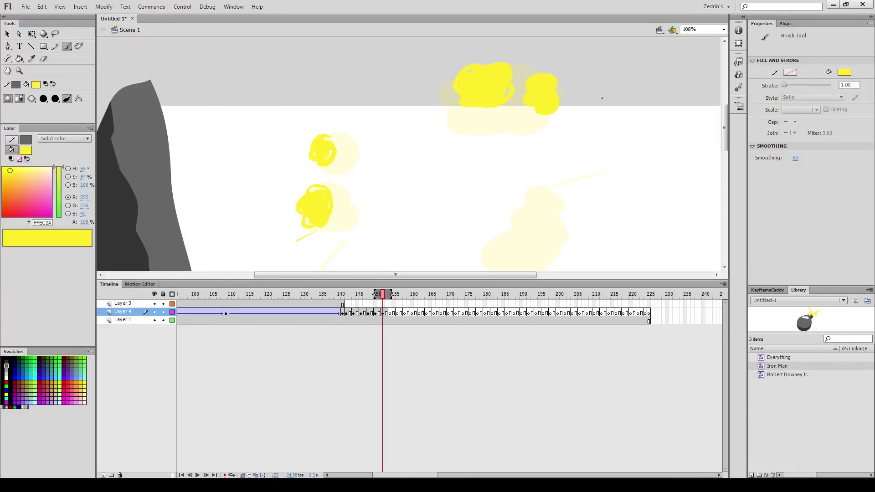
key(ctrl+z)
Paint two lower-right yellow puffs on frame 152, with short streaks beside them and one below the blast
drag(579, 178, 600, 172)
mouse_move(565, 193)
mouse_down()
mouse_move(533, 138)
mouse_move(543, 155)
mouse_move(524, 163)
mouse_up()
mouse_move(507, 205)
mouse_down()
mouse_move(500, 210)
mouse_move(526, 220)
mouse_up()
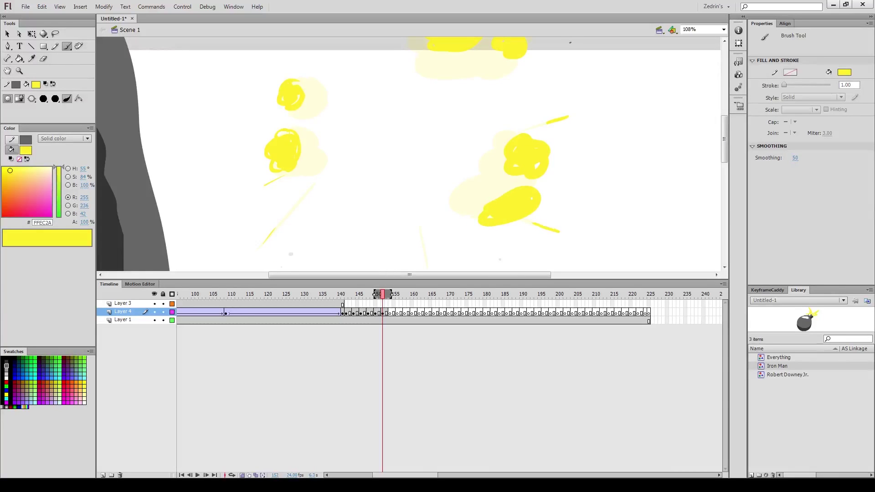
scroll(420, 184, down, 3)
drag(422, 198, 429, 226)
On frame 154, paint smaller versions of the two lower-right puffs and short streaks at the right and below
drag(399, 161, 395, 194)
key(period)
key(period)
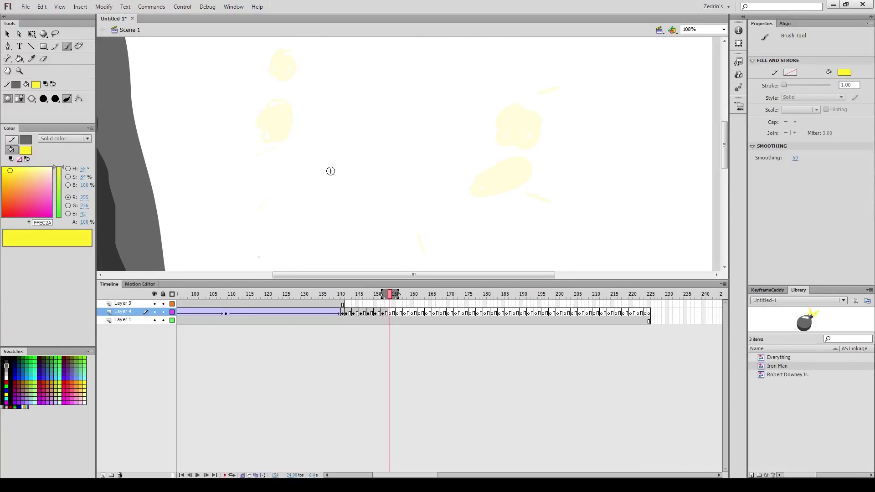
drag(329, 173, 313, 139)
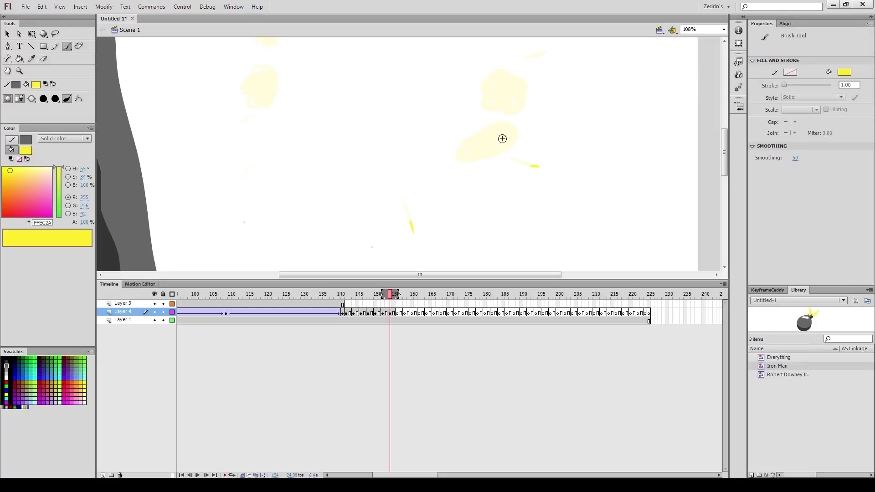
drag(511, 123, 507, 145)
drag(522, 76, 524, 88)
drag(544, 54, 559, 48)
drag(429, 83, 532, 132)
Paint two smaller yellow puffs and a short streak for the left flame on frame 154
drag(348, 169, 338, 175)
mouse_move(357, 131)
mouse_down()
mouse_move(358, 146)
mouse_move(367, 137)
mouse_up()
mouse_move(359, 121)
mouse_down()
mouse_move(363, 172)
mouse_move(354, 202)
mouse_up()
key(ctrl+z)
drag(374, 126, 374, 123)
Paint the two shrinking upper yellow puffs above the stage on frame 154
drag(443, 94, 334, 193)
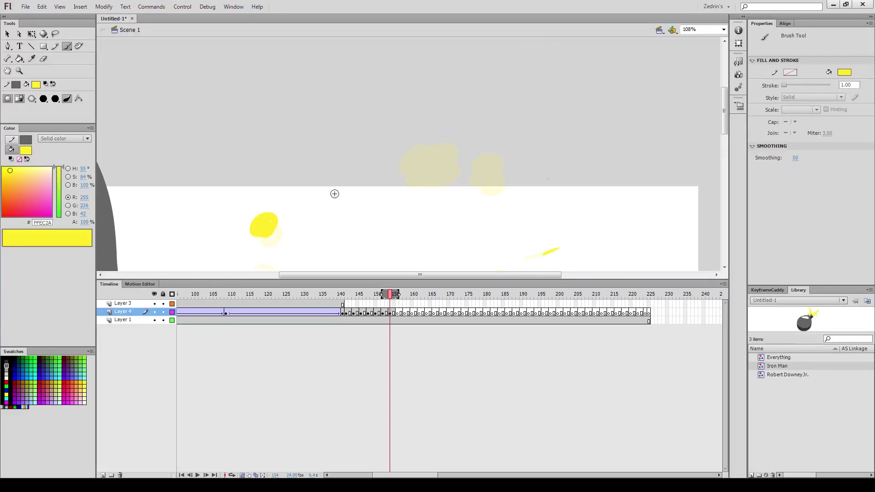
drag(416, 149, 444, 146)
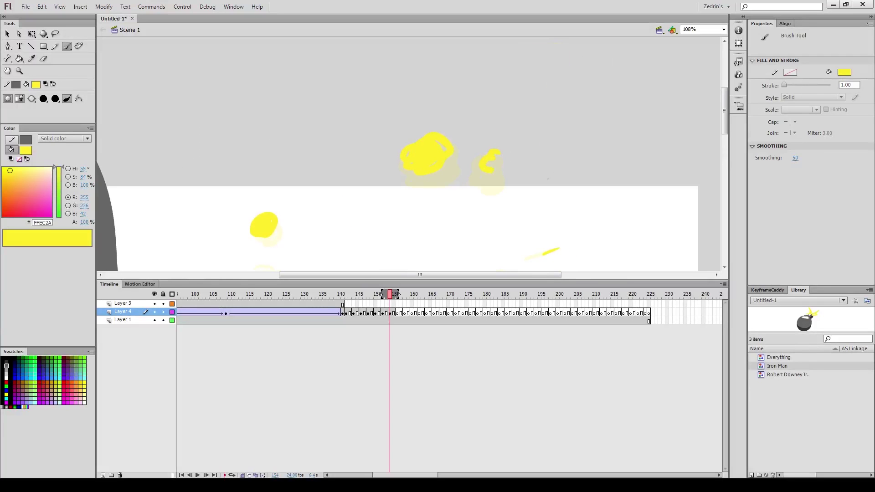
drag(492, 170, 497, 159)
On frame 156, paint two small yellow blobs for the right-hand flames and a short streak above them
drag(492, 202, 439, 129)
drag(346, 178, 443, 118)
key(period)
key(period)
drag(510, 166, 468, 142)
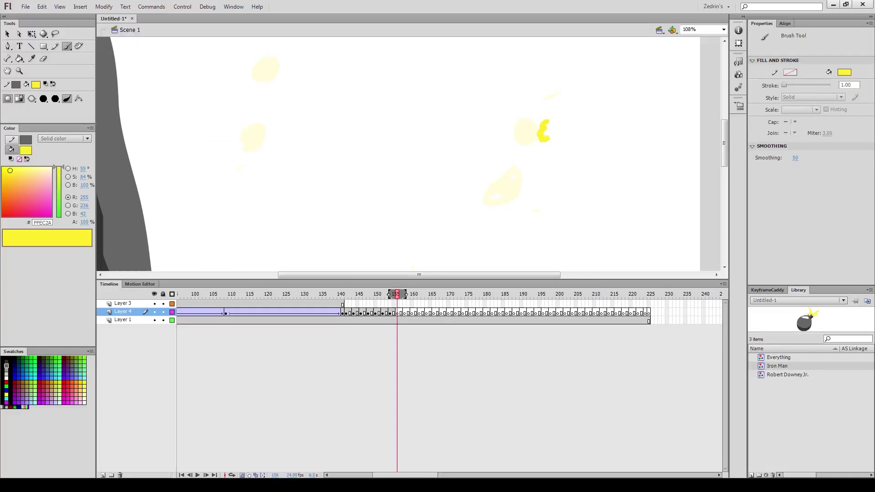
drag(544, 124, 548, 136)
drag(499, 207, 528, 196)
key(e)
key(b)
drag(523, 149, 515, 177)
drag(555, 121, 548, 123)
Paint small yellow blobs for the two left puffs and the two upper puffs on frame 156
drag(231, 171, 231, 157)
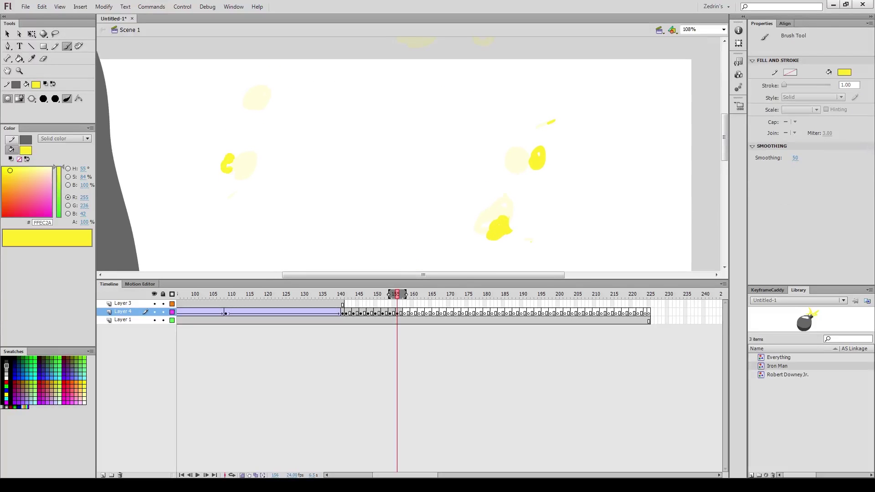
key(ctrl+z)
drag(223, 198, 219, 201)
drag(228, 150, 242, 242)
drag(260, 182, 269, 177)
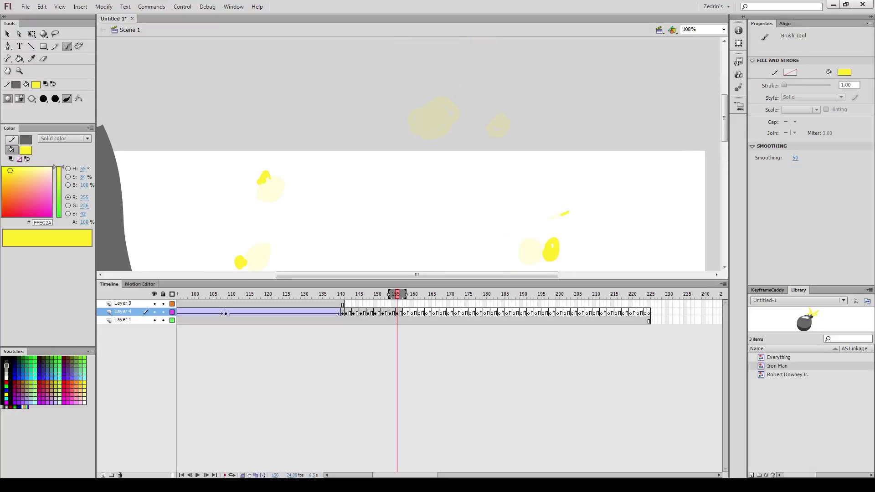
drag(434, 98, 426, 105)
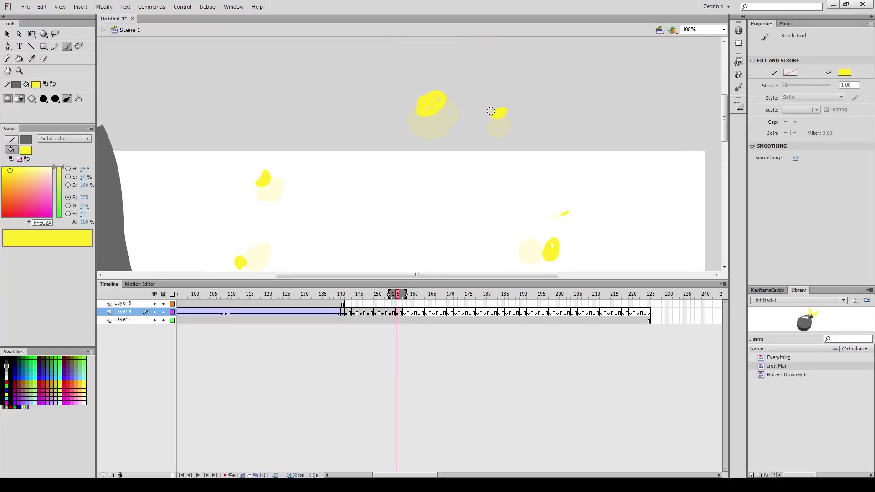
On frame 158, paint tiny yellow dots beyond the previous right-hand and left-hand blobs
key(period)
key(period)
scroll(513, 180, down, 9)
drag(565, 160, 564, 166)
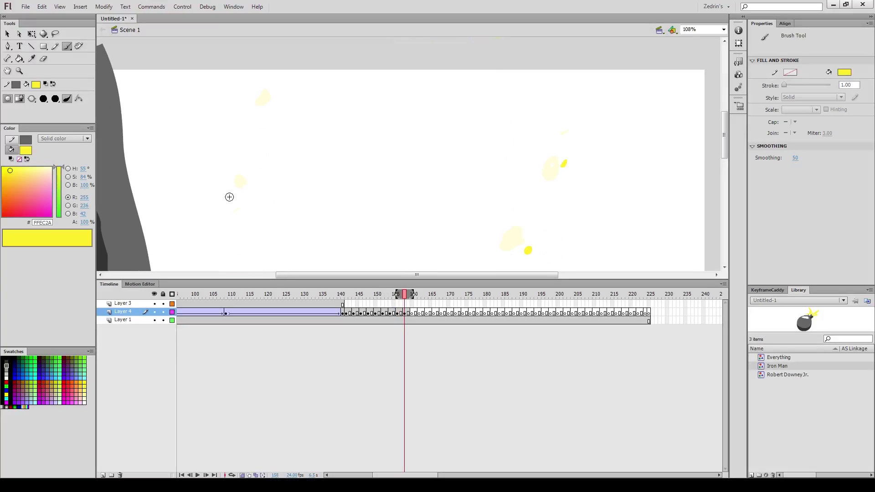
click(228, 183)
click(238, 88)
On frame 160, dab the last tiny yellow dots farther out on the blast's right side
key(period)
key(period)
mouse_move(360, 176)
mouse_down()
mouse_move(360, 136)
mouse_move(397, 123)
mouse_move(401, 162)
mouse_up()
click(552, 214)
click(587, 114)
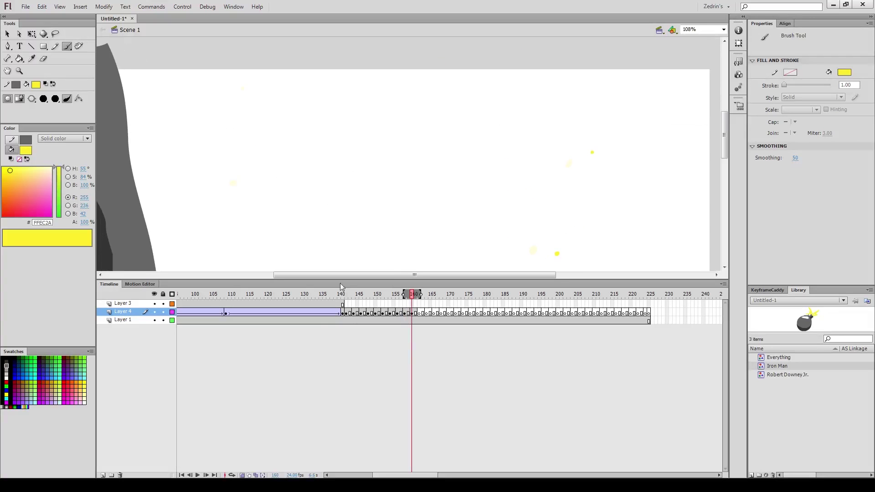
Play the scene from frame 1 and replay the explosion to review the finished frames
key(z)
alt+click(368, 210)
drag(401, 475, 319, 465)
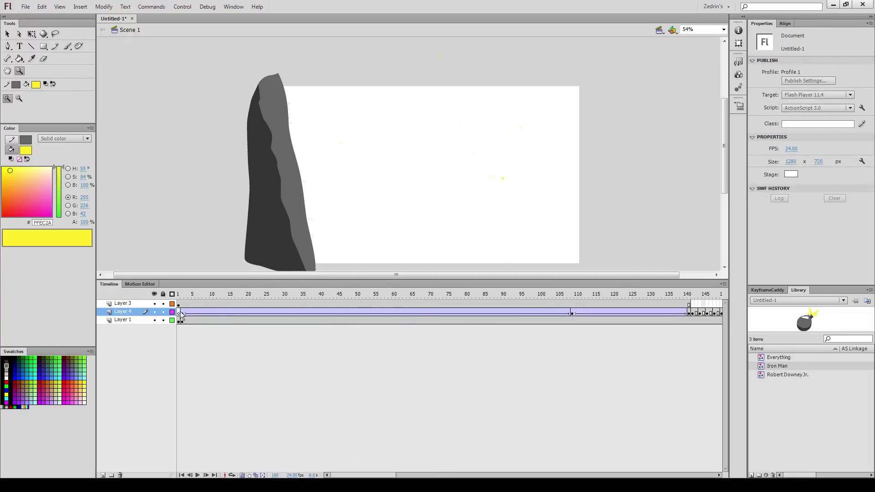
click(179, 295)
key(Return)
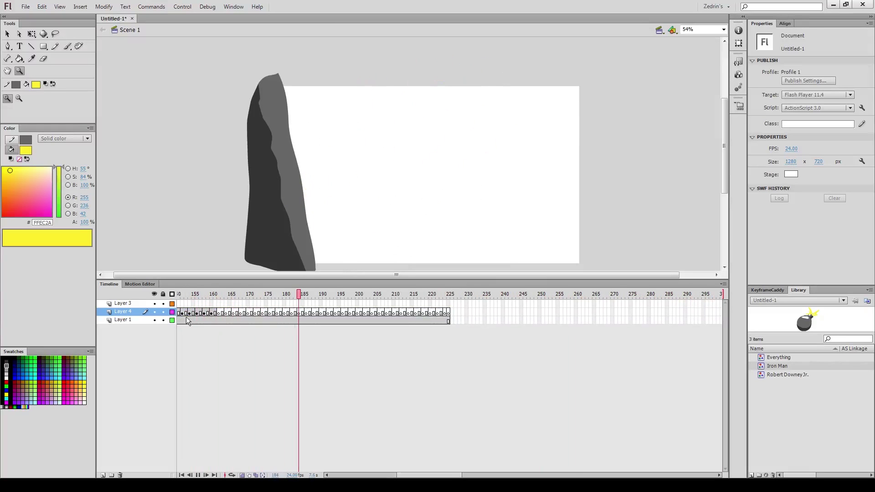
click(186, 320)
drag(187, 298, 208, 298)
key(Return)
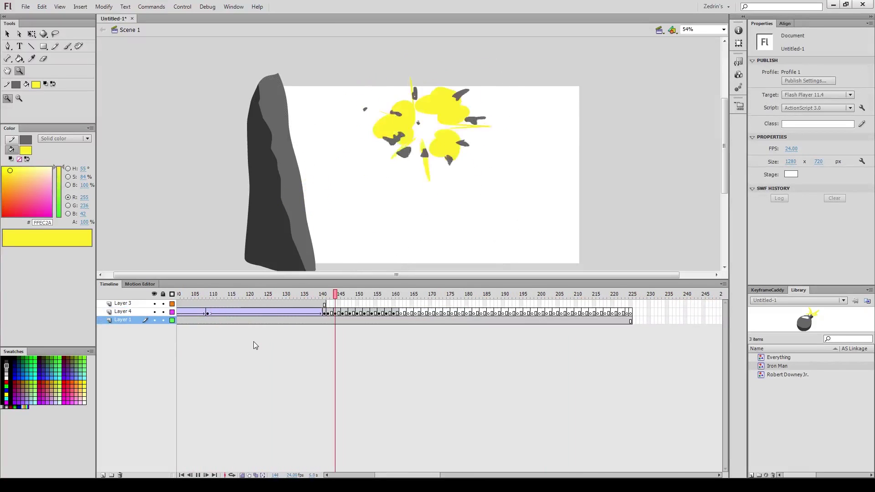
Turn off onion skinning and open the Iron Man bomb symbol at frame 109 for editing
click(209, 314)
click(209, 313)
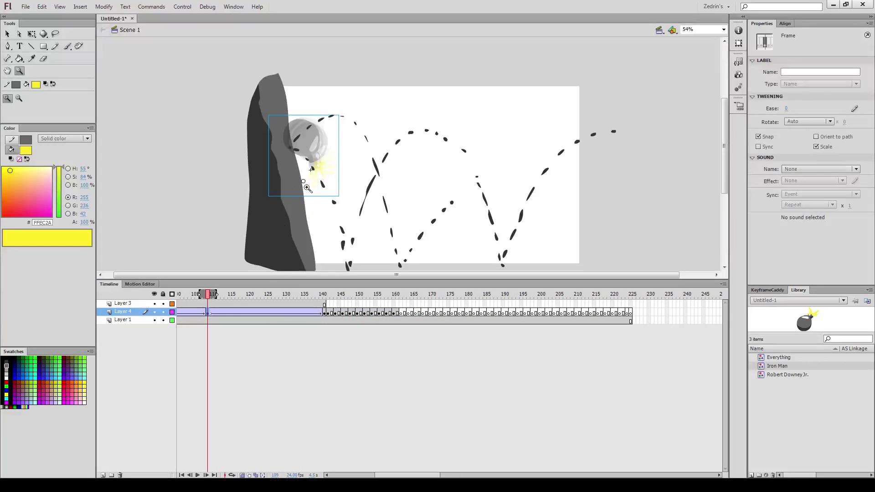
click(243, 475)
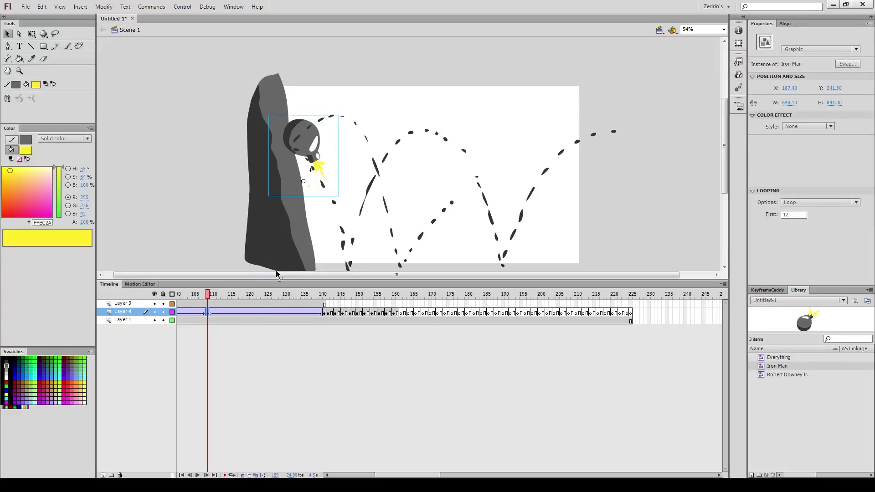
double_click(311, 145)
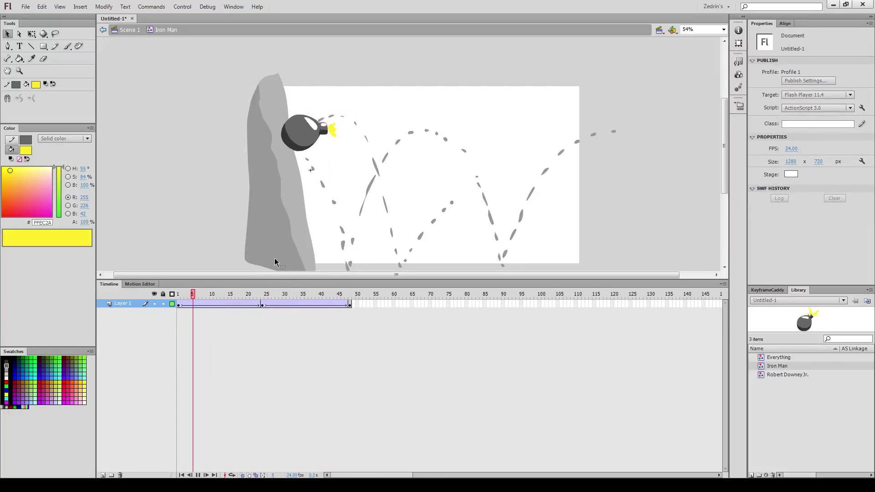
Make frame 47 the last keyframe of the bomb symbol's spin by removing frame 48
click(347, 305)
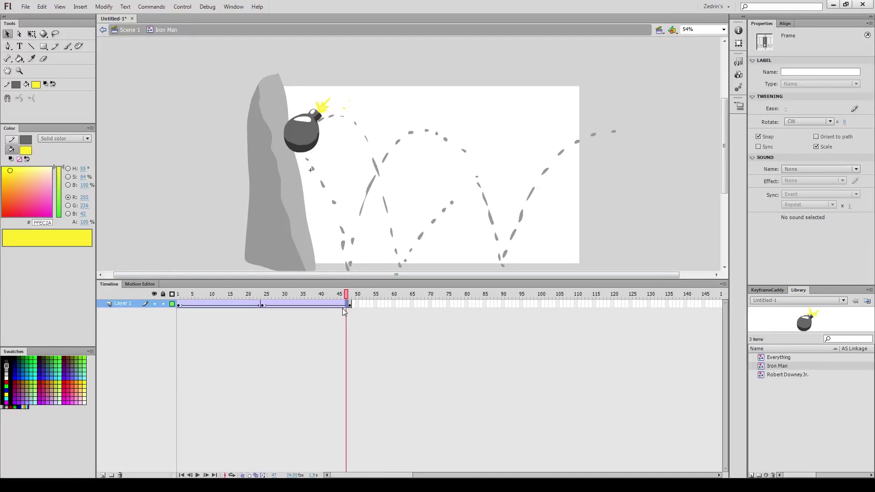
click(346, 306)
click(350, 304)
right_click(351, 307)
right_click(351, 307)
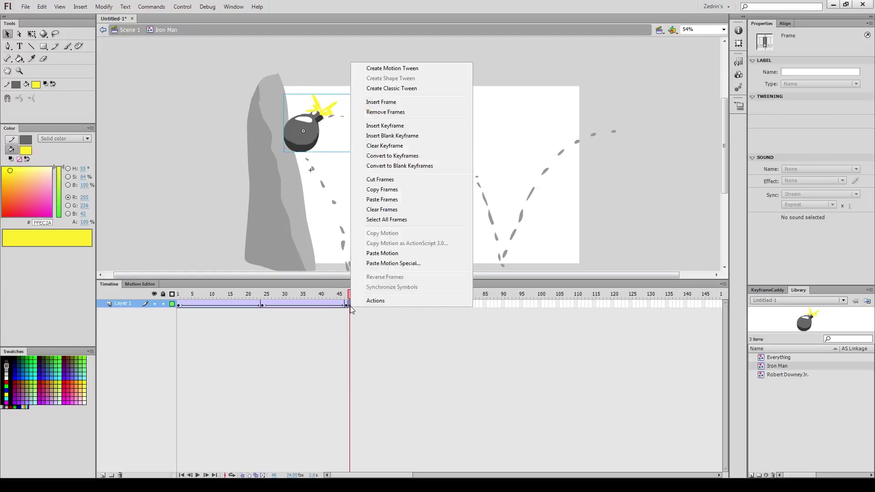
click(392, 112)
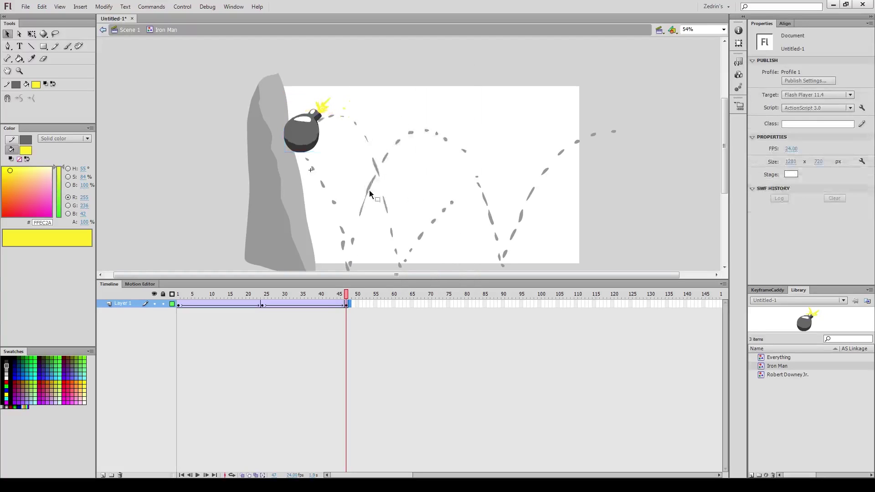
Play the symbol's timeline to check the bomb's spin
key(Return)
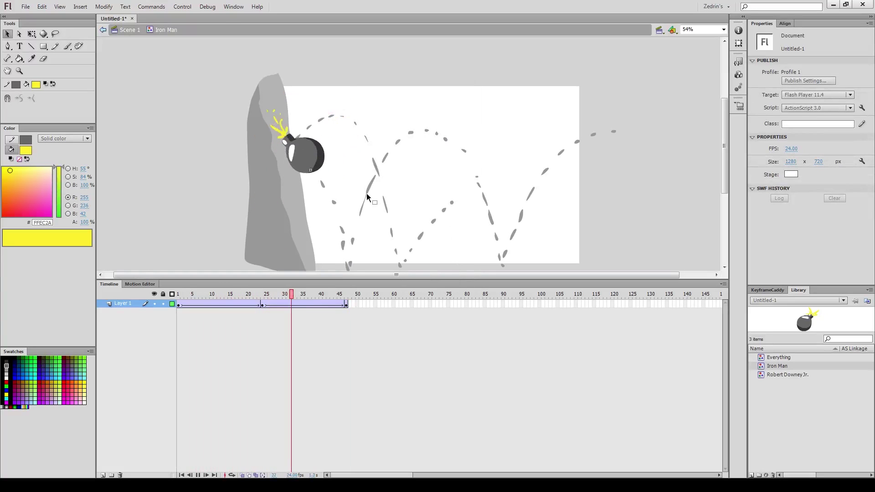
key(Return)
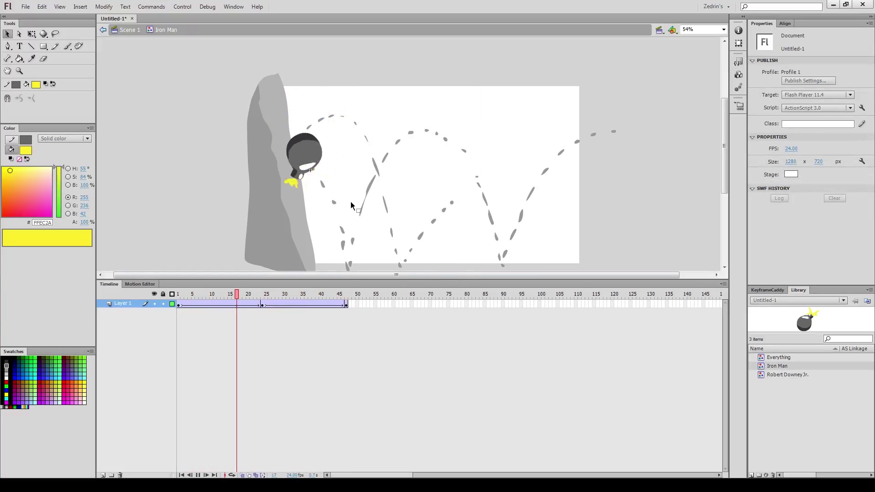
key(Return)
Set both classic tweens in the bomb symbol to rotate counter-clockwise and return to Scene 1
click(248, 305)
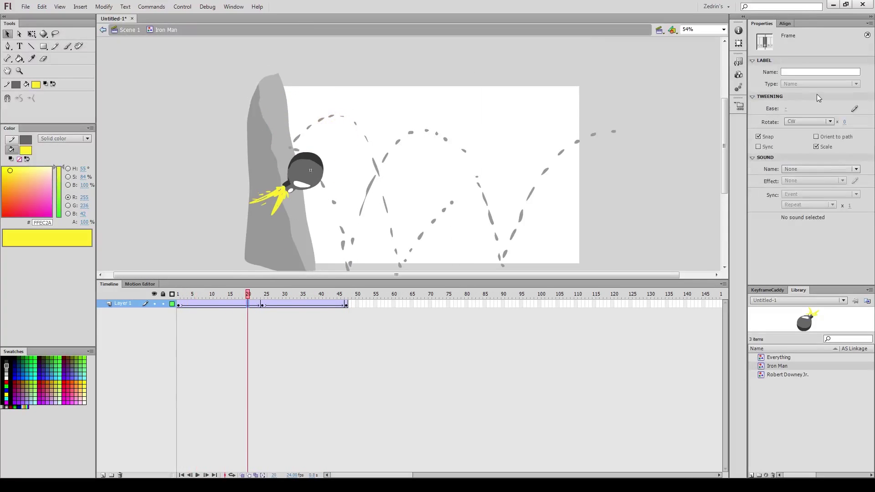
click(809, 122)
click(814, 162)
click(295, 305)
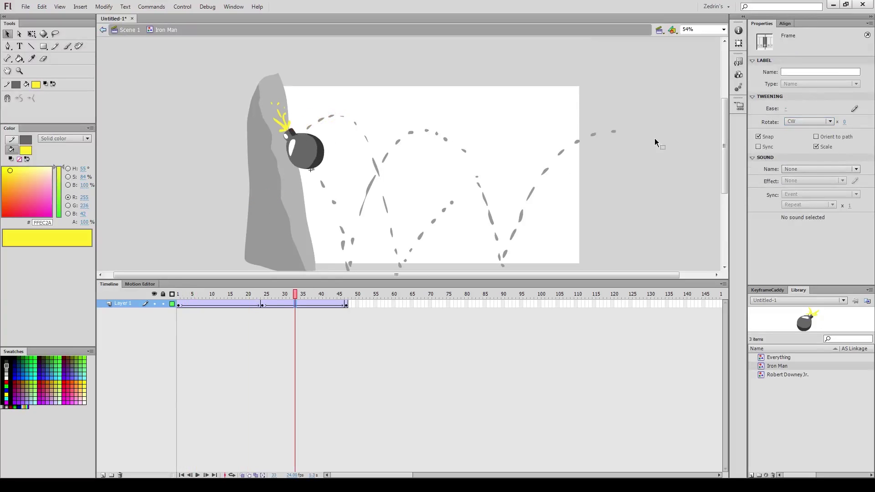
click(809, 123)
click(800, 163)
double_click(416, 209)
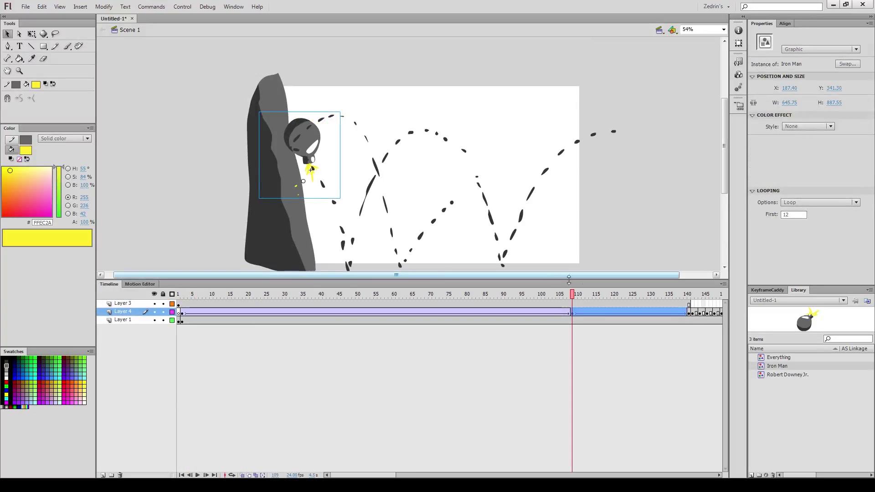
Synchronize the symbols in Layer 4's tween frames around the bounce keyframe at frame 109
click(584, 313)
right_click(584, 318)
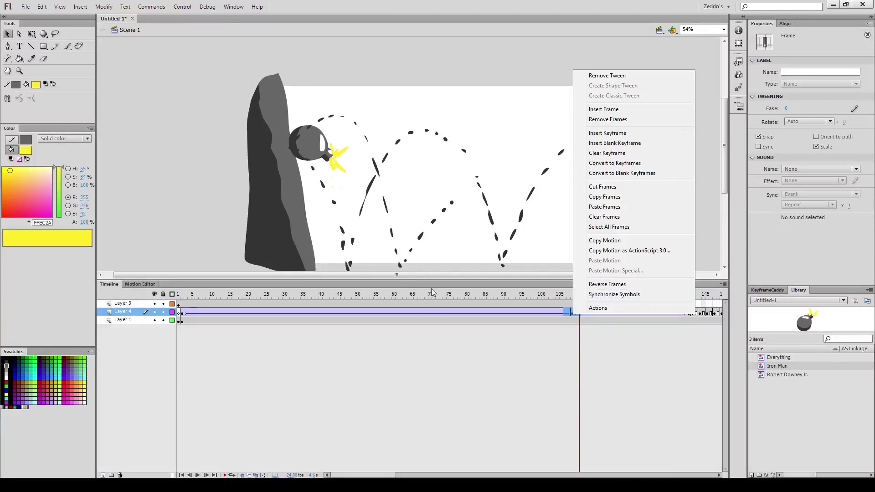
click(601, 296)
drag(579, 295, 582, 314)
click(561, 320)
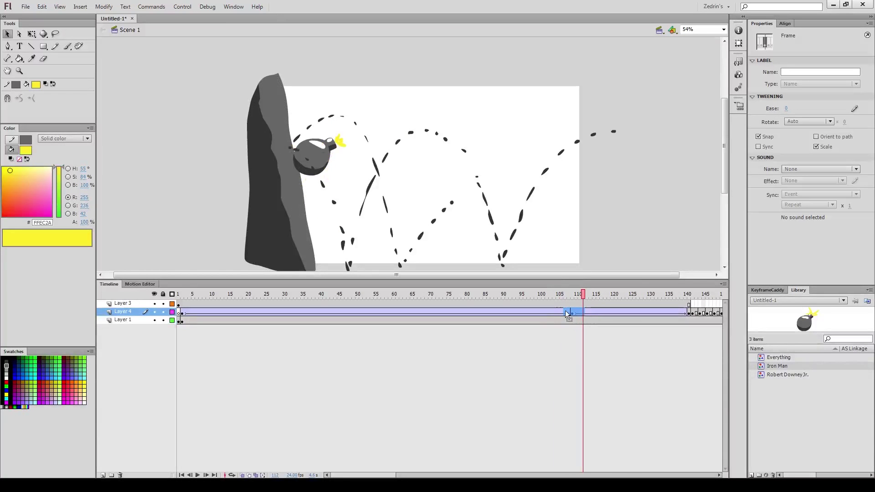
right_click(569, 313)
click(610, 295)
Synchronize the symbols in the last tween frames of Layer 4 just before the explosion
drag(683, 314, 687, 310)
right_click(684, 311)
click(705, 293)
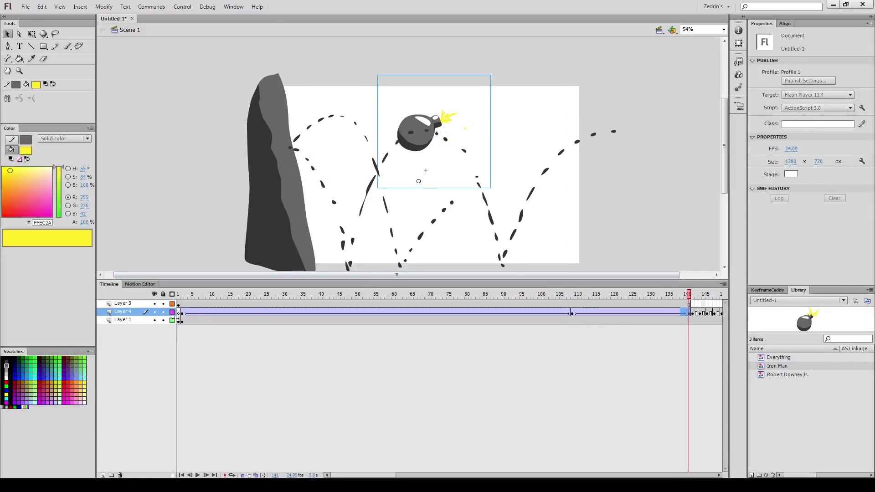
Play the whole animation from frame 1 to check the bomb's spin, bounce and explosion
click(178, 314)
key(Return)
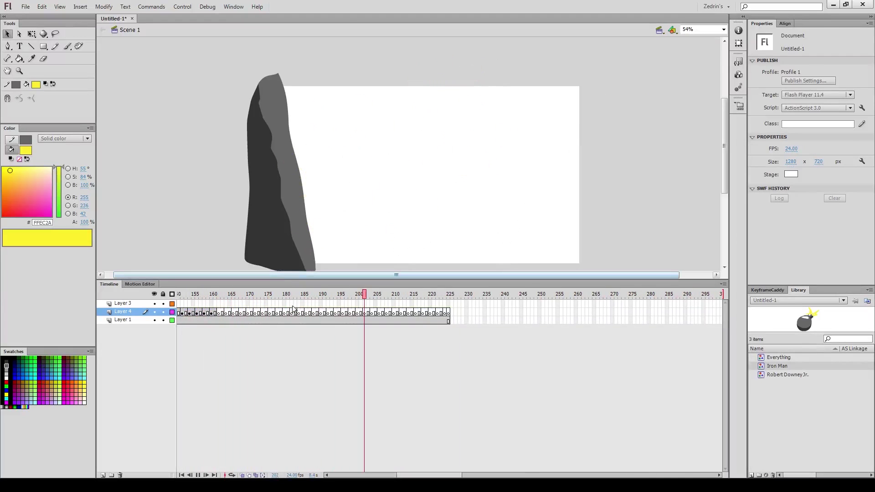
click(291, 313)
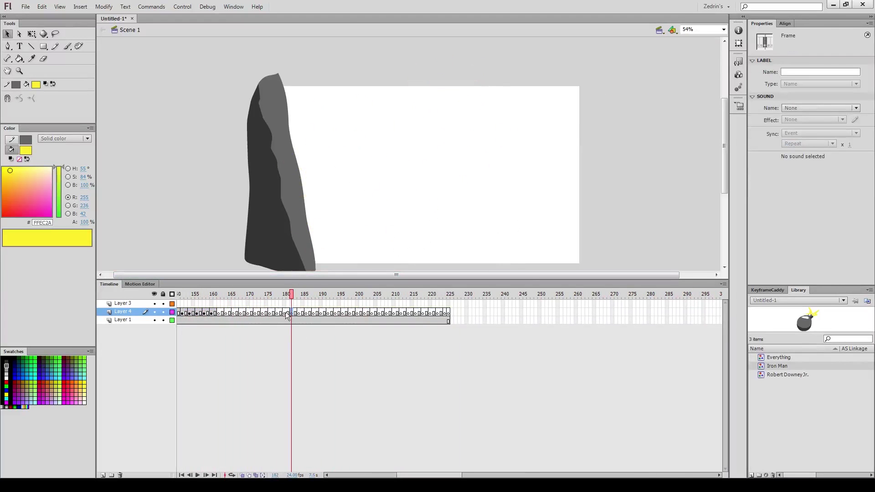